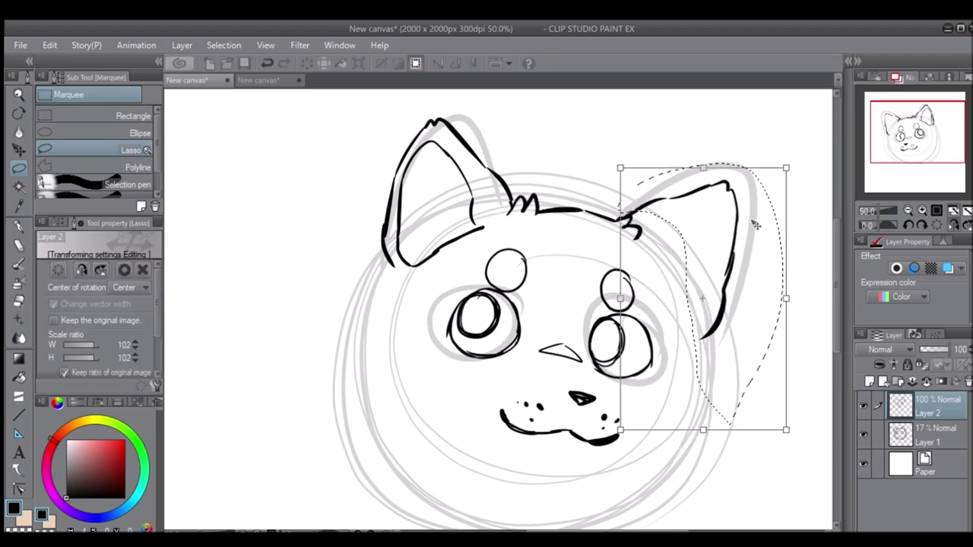
Apply the left ear's transform and sketch the cheek fur and rounded jaw outline with the G-pen.
key(h)
key(Return)
key(p)
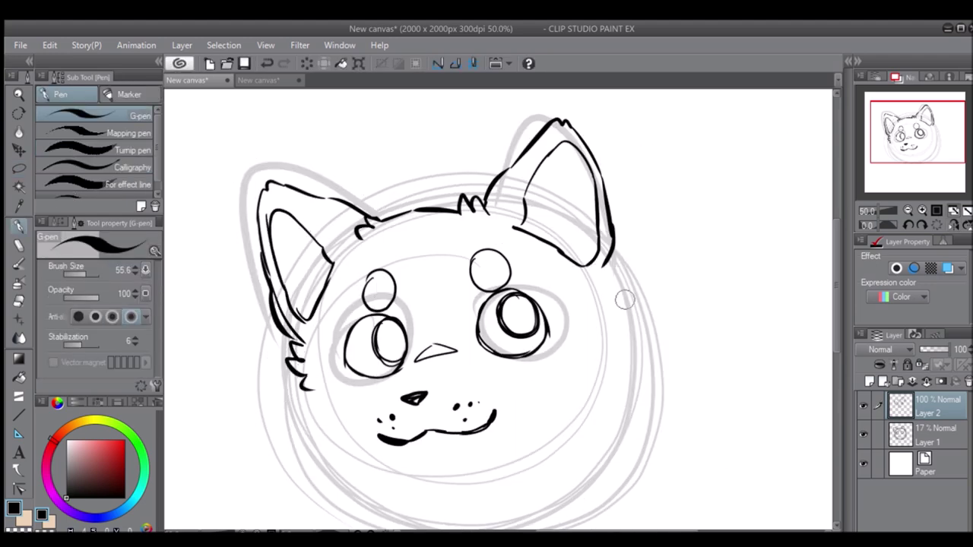
drag(608, 262, 632, 357)
drag(558, 413, 592, 293)
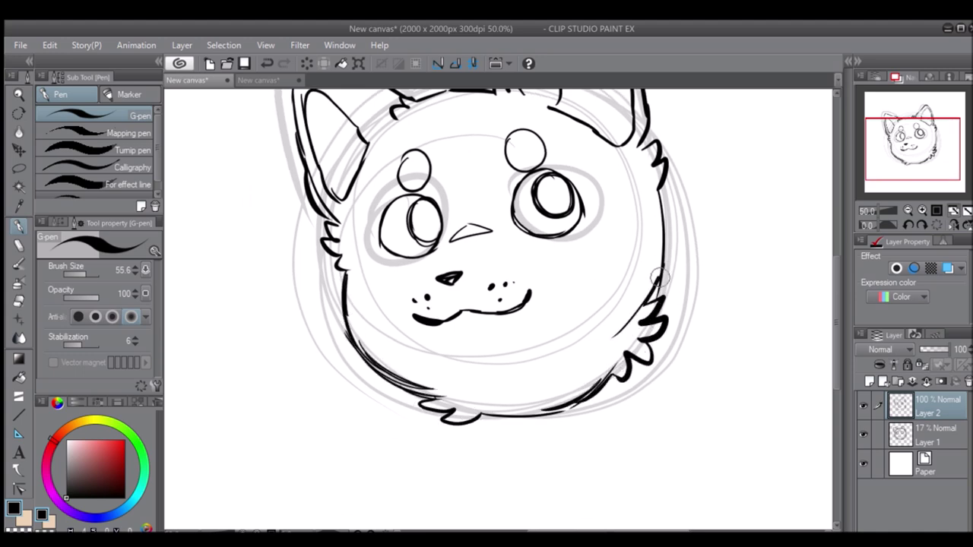
drag(546, 380, 531, 426)
Lasso the nose and mouth area of the sketch and reposition it slightly with a transform.
key(m)
drag(365, 298, 368, 338)
key(ctrl+t)
key(h)
key(h)
key(Return)
Sketch a small triangular tag on the outer edge of the left ear with the G-pen.
key(p)
drag(262, 239, 289, 281)
scroll(502, 304, down, 2)
Lasso the whole head sketch, scale it to 146 % so it fills the canvas, and deselect.
key(m)
drag(380, 142, 569, 309)
key(ctrl+t)
mouse_move(487, 304)
mouse_down()
mouse_move(544, 224)
mouse_move(532, 304)
mouse_move(795, 298)
mouse_up()
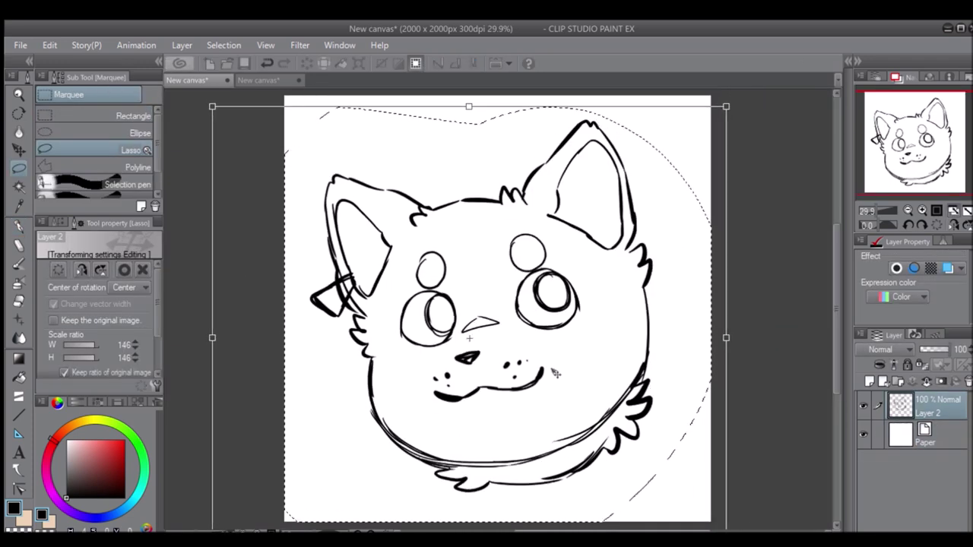
key(Return)
key(ctrl+d)
Add a line-art layer above the sketch faded to 14 % opacity and choose the Marker pen at size 11.
key(ctrl+shift+n)
key(p)
drag(430, 255, 519, 220)
key(ctrl+z)
scroll(574, 288, up, 4)
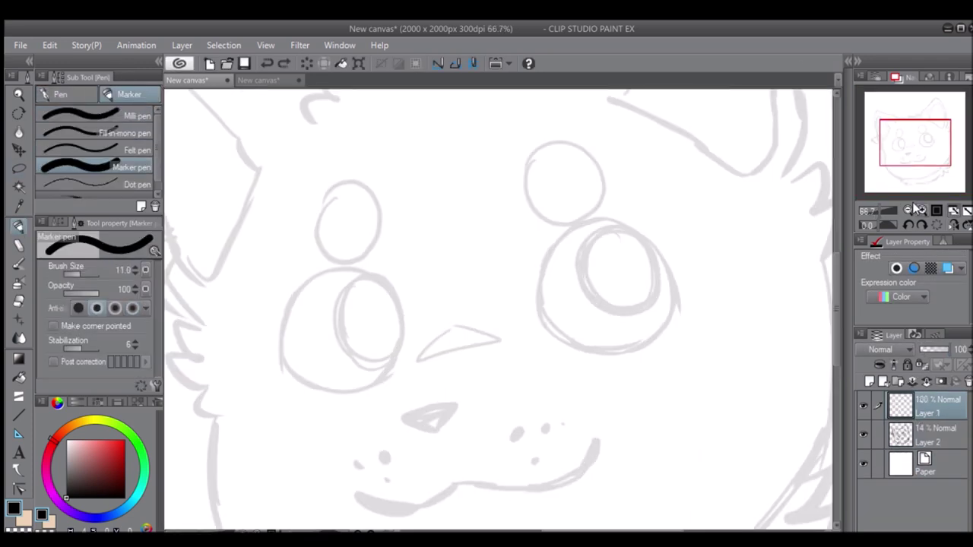
Ink the left eye's outline and large pupil over the sketch and fill the pupil with black.
drag(577, 273, 434, 326)
scroll(434, 326, up, 1)
drag(358, 310, 538, 398)
drag(618, 261, 531, 394)
drag(532, 157, 597, 336)
drag(532, 228, 430, 228)
key(g)
click(434, 239)
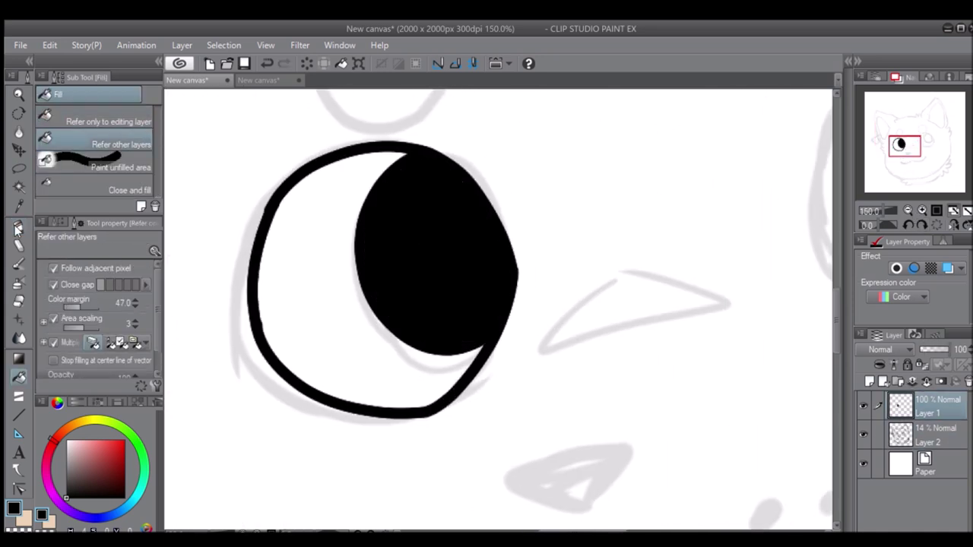
Ink the right eye's round outline over the sketch, cleaning up the stroke joints with transparent color.
scroll(502, 304, down, 1)
key(p)
drag(570, 258, 688, 139)
drag(573, 268, 657, 319)
scroll(658, 319, up, 2)
key(c)
mouse_move(501, 300)
mouse_down()
mouse_move(369, 304)
mouse_move(517, 282)
mouse_up()
key(c)
key(c)
drag(350, 328, 499, 319)
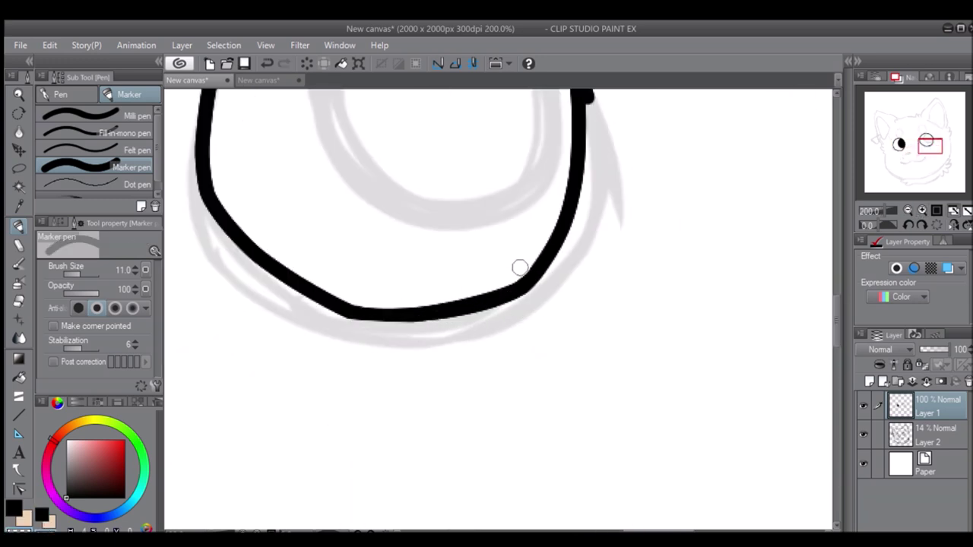
scroll(520, 267, up, 3)
drag(948, 161, 946, 159)
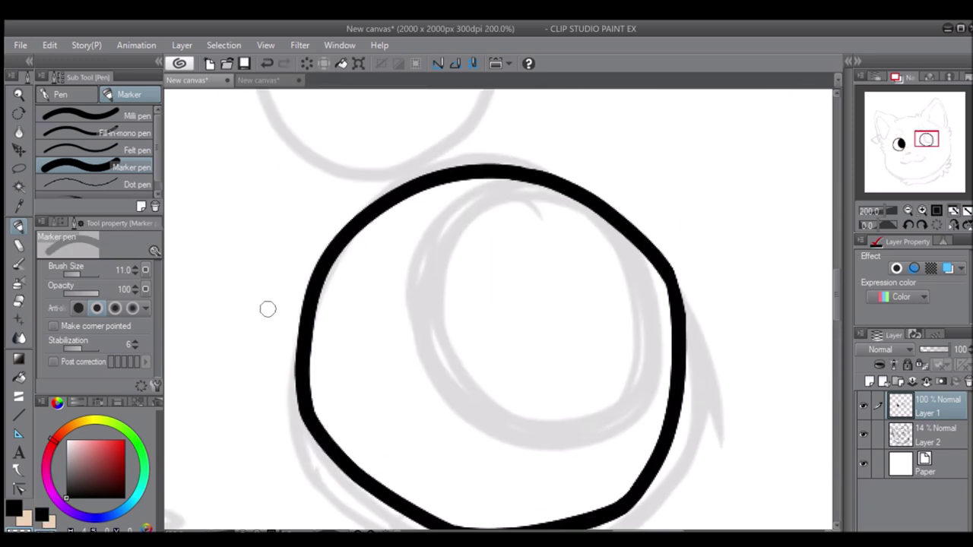
Outline the right eye's pupil and fill it with black.
scroll(654, 228, down, 2)
drag(656, 122, 658, 128)
key(g)
click(677, 198)
Ink the rounded marking on the bridge of the muzzle and the small solid black nose.
key(p)
drag(911, 150, 911, 156)
drag(433, 290, 420, 335)
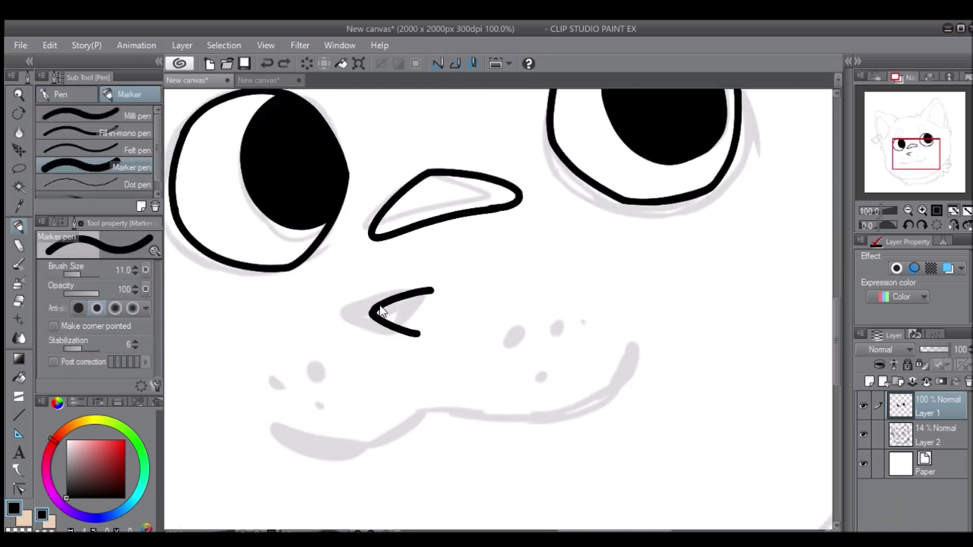
drag(430, 291, 446, 293)
Ink the curved smiling mouth line and thicken both of its ends.
scroll(365, 315, up, 2)
mouse_move(514, 274)
mouse_down()
mouse_move(418, 347)
mouse_move(448, 320)
mouse_move(647, 224)
mouse_up()
scroll(473, 282, down, 2)
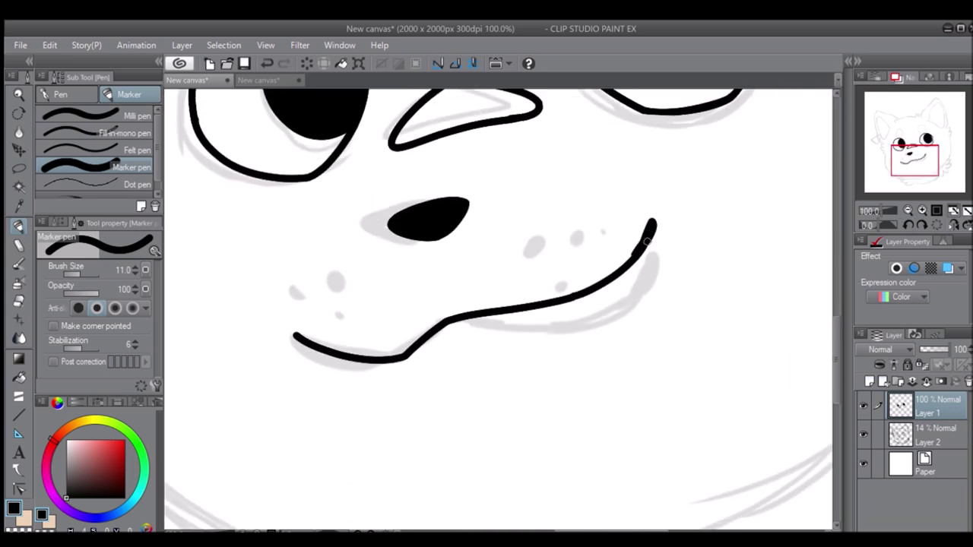
scroll(646, 224, up, 1)
drag(357, 334, 547, 243)
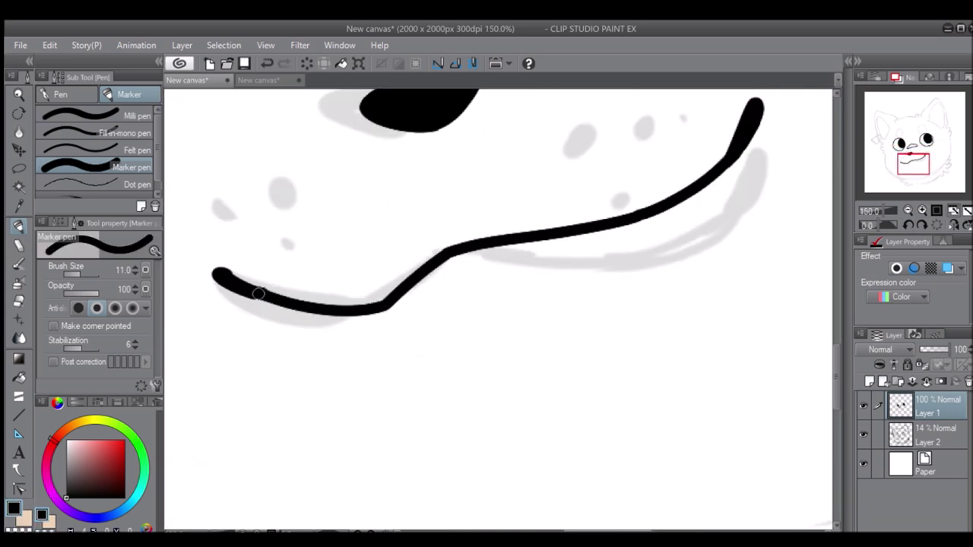
Ink small black whisker dots on both sides of the muzzle.
scroll(283, 236, down, 1)
drag(536, 207, 545, 222)
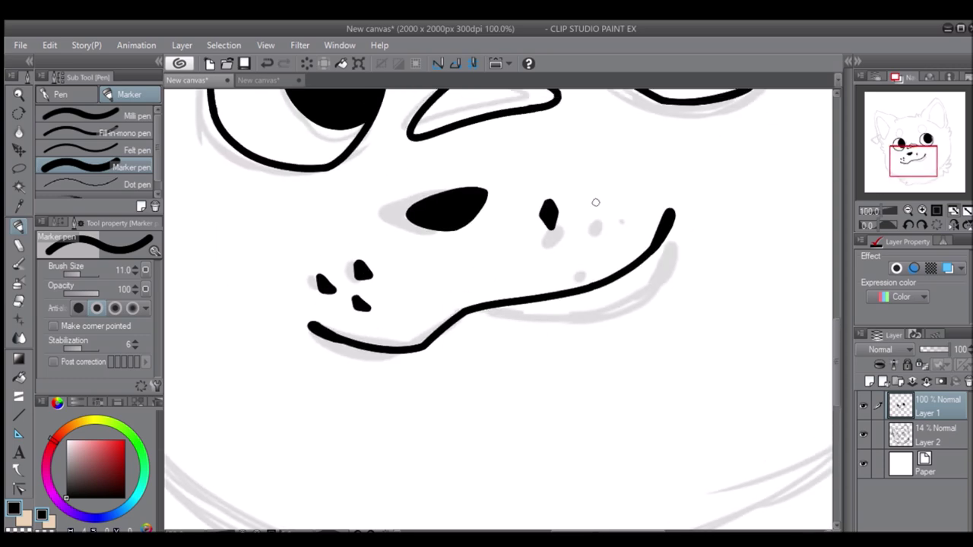
click(905, 211)
Flatten the tops of both eyes with eyelid strokes that extend slightly past the eye outlines.
scroll(600, 251, up, 3)
drag(554, 248, 641, 246)
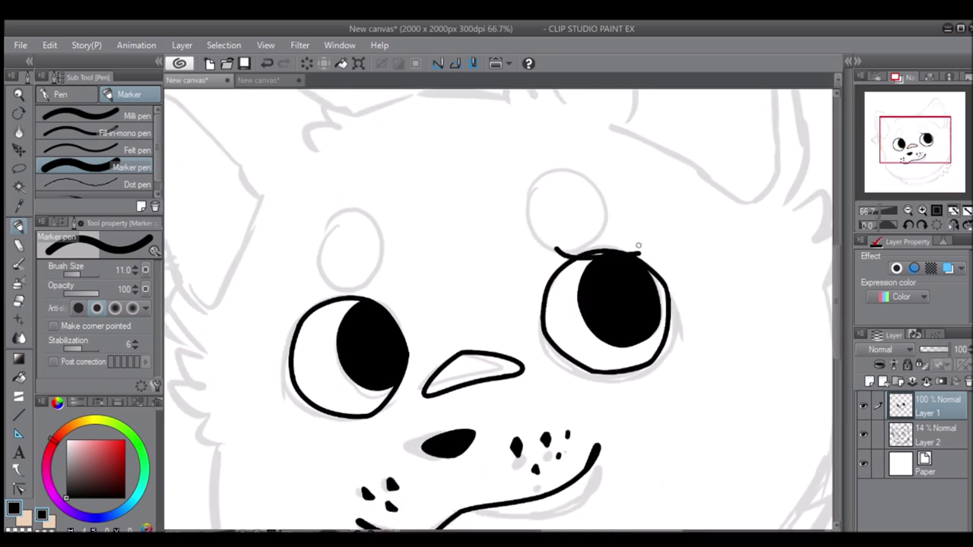
scroll(298, 319, up, 3)
drag(416, 161, 304, 220)
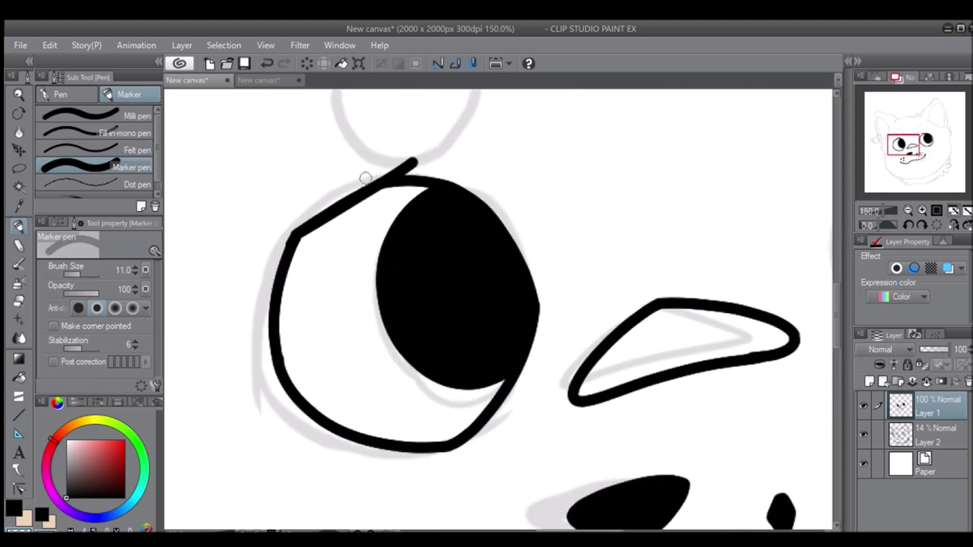
drag(917, 153, 936, 152)
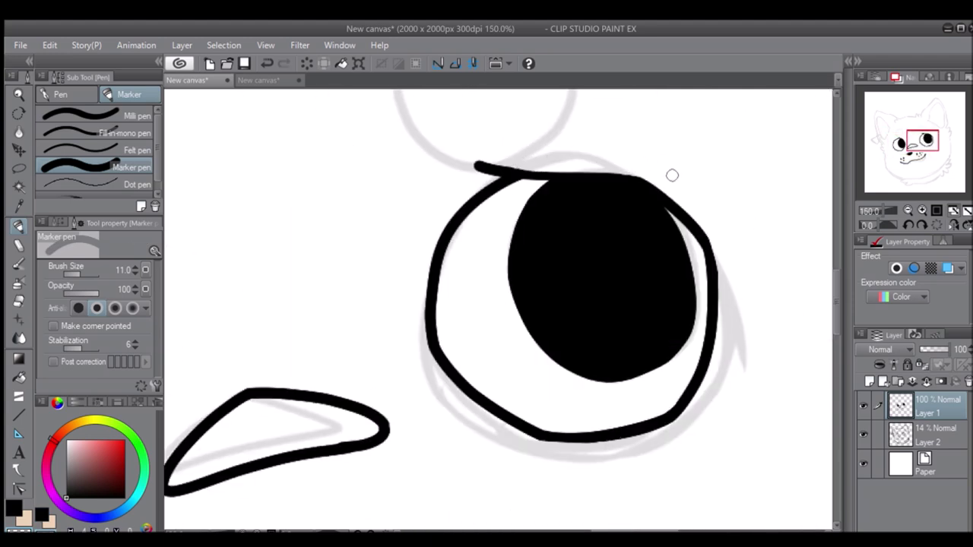
scroll(652, 174, down, 4)
Try to ink the oval brow spot above the left eye.
scroll(337, 231, up, 2)
mouse_move(339, 228)
mouse_down()
mouse_move(356, 277)
mouse_move(329, 239)
mouse_up()
scroll(328, 239, up, 3)
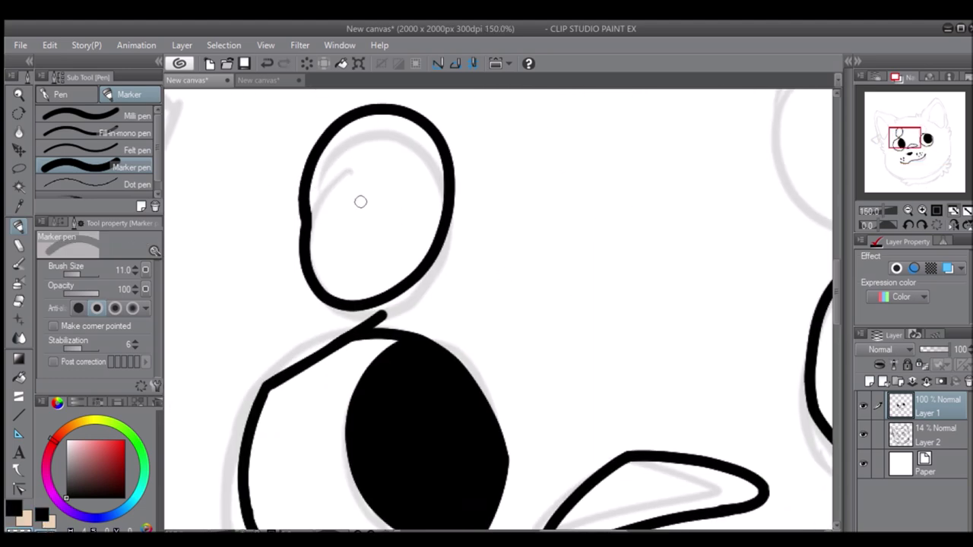
Ink the round brow spot above the right eye.
scroll(332, 212, down, 4)
scroll(539, 236, up, 2)
drag(564, 207, 577, 261)
scroll(578, 260, up, 3)
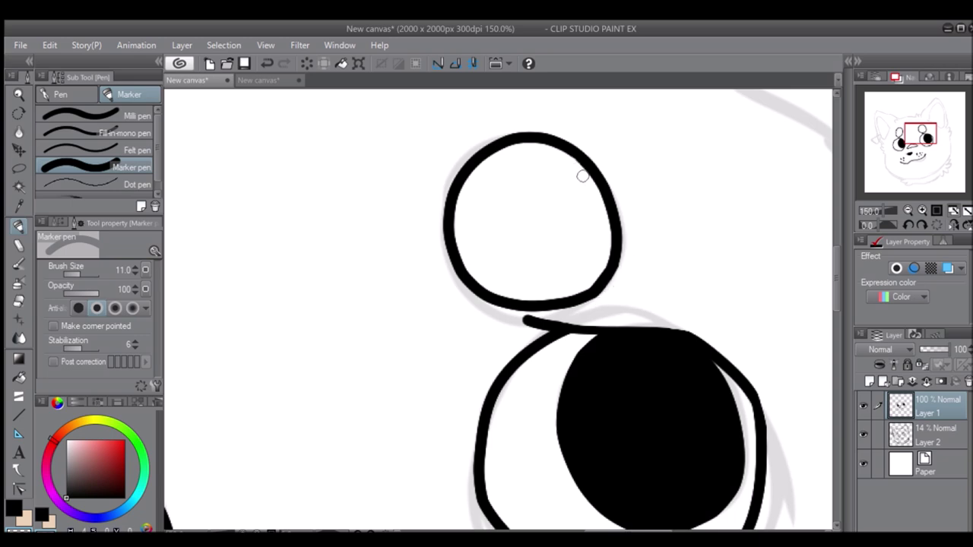
Remove the left brow spot and try redrawing it while checking the face in a mirrored view.
scroll(582, 177, down, 4)
scroll(614, 206, up, 3)
key(ctrl+z)
key(ctrl+z)
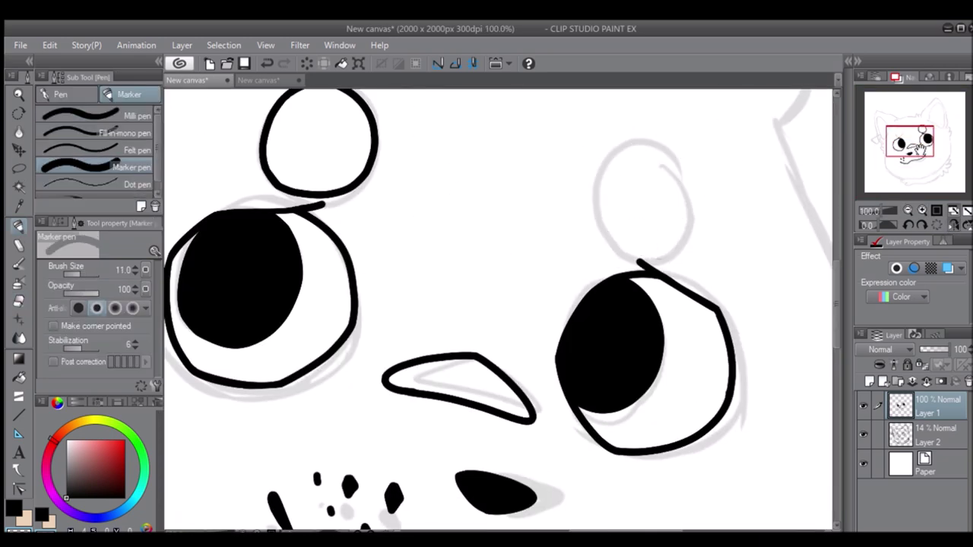
drag(622, 219, 617, 221)
key(h)
key(ctrl+z)
key(ctrl+z)
mouse_move(340, 228)
mouse_down()
mouse_move(357, 213)
mouse_move(410, 281)
mouse_move(338, 243)
mouse_move(411, 304)
mouse_up()
click(951, 225)
click(951, 225)
key(ctrl+z)
Add another line-art layer and redraw the left brow spot so it touches the top of the left eye.
click(869, 381)
key(ctrl+z)
key(h)
mouse_move(340, 259)
mouse_down()
mouse_move(339, 243)
mouse_move(371, 239)
mouse_move(416, 257)
mouse_up()
key(h)
key(k)
scroll(175, 251, up, 2)
click(19, 227)
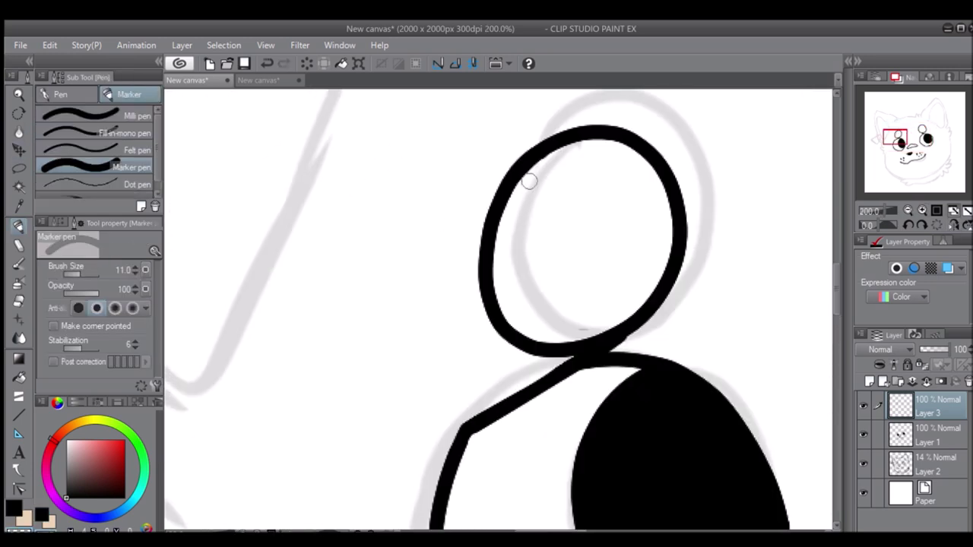
Ink the top of the head, with fur tufts beside the right ear and at the left ear's base.
scroll(528, 181, down, 5)
scroll(486, 174, up, 3)
drag(618, 173, 346, 180)
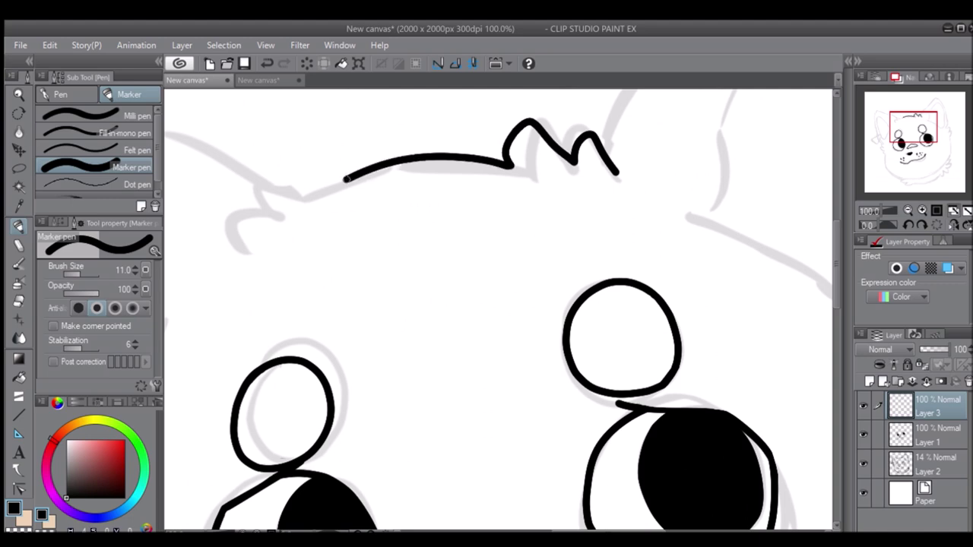
scroll(517, 319, down, 3)
scroll(471, 304, up, 3)
drag(553, 181, 367, 284)
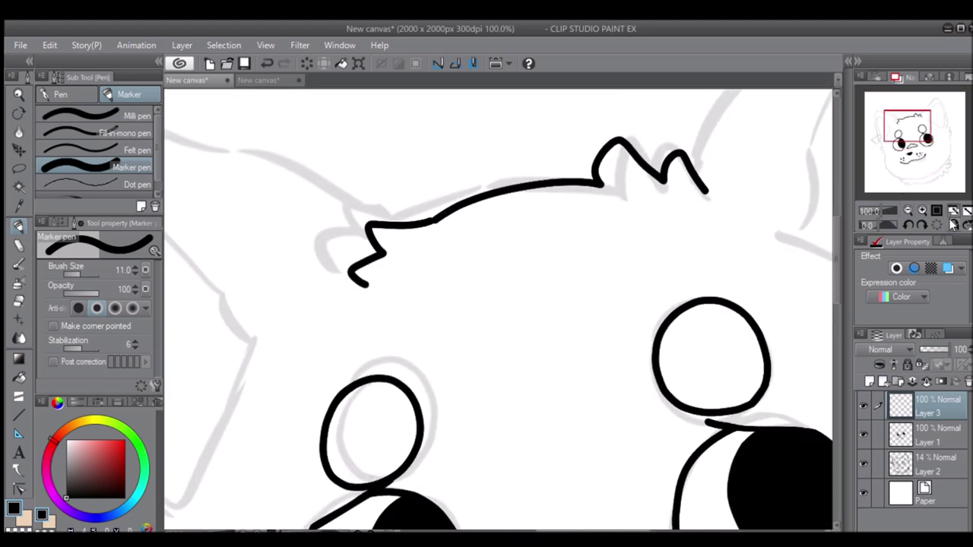
Ink the right ear's outer outline and the jagged fur tufts on the cheek below it.
scroll(487, 304, down, 3)
scroll(487, 228, up, 3)
drag(254, 394, 363, 263)
drag(486, 142, 607, 388)
scroll(608, 387, down, 2)
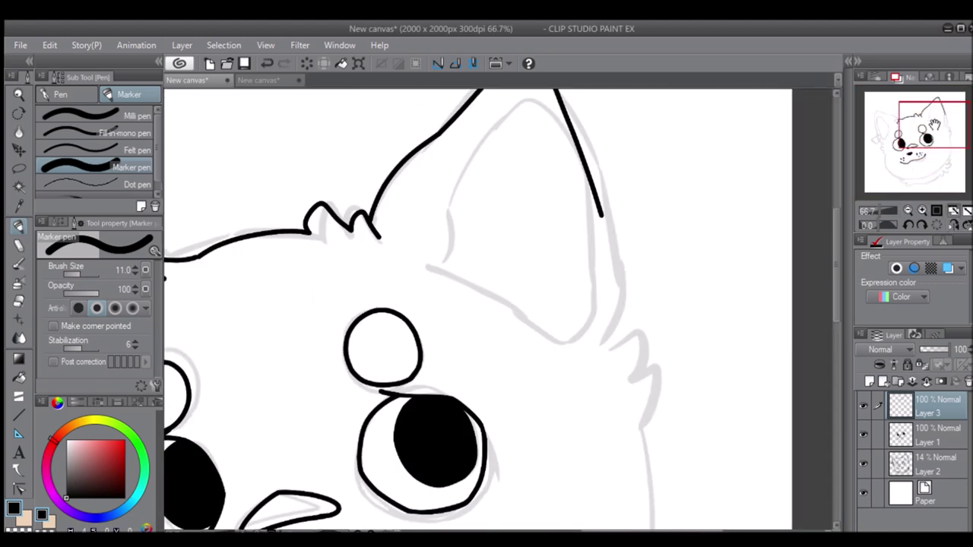
drag(622, 332, 644, 426)
scroll(645, 425, down, 3)
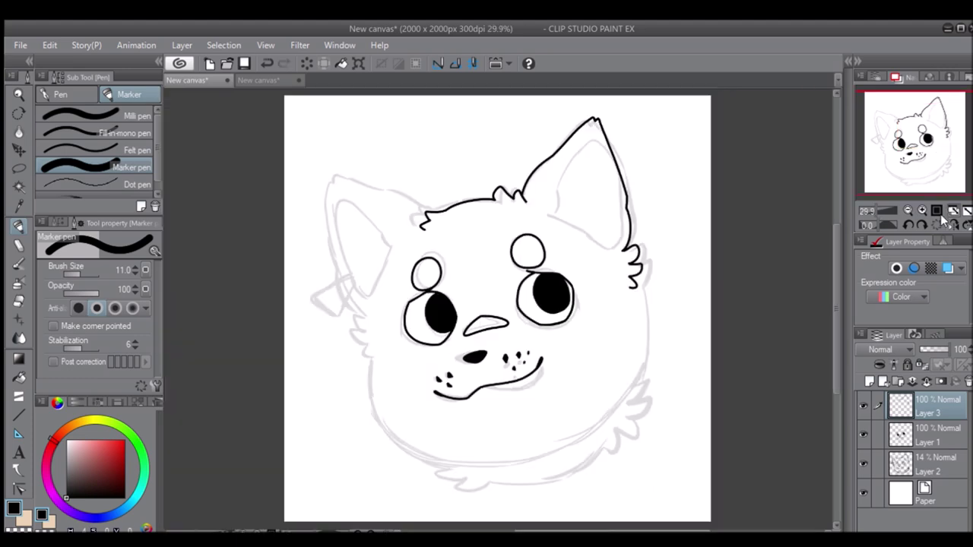
Ink the right ear's inner outline with a jagged fur edge and close its lower corner.
scroll(578, 304, up, 3)
scroll(543, 183, down, 2)
key(ctrl+z)
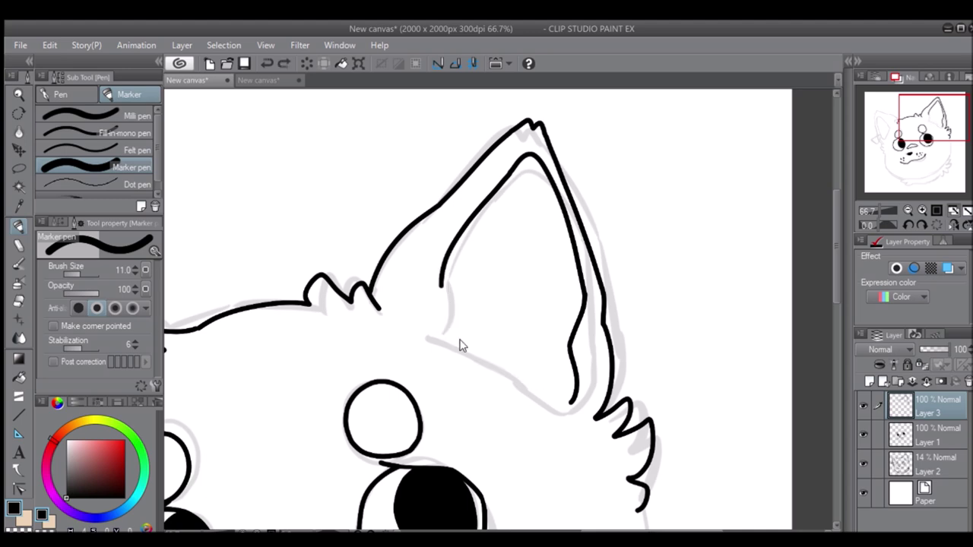
drag(514, 377, 566, 401)
scroll(541, 310, up, 3)
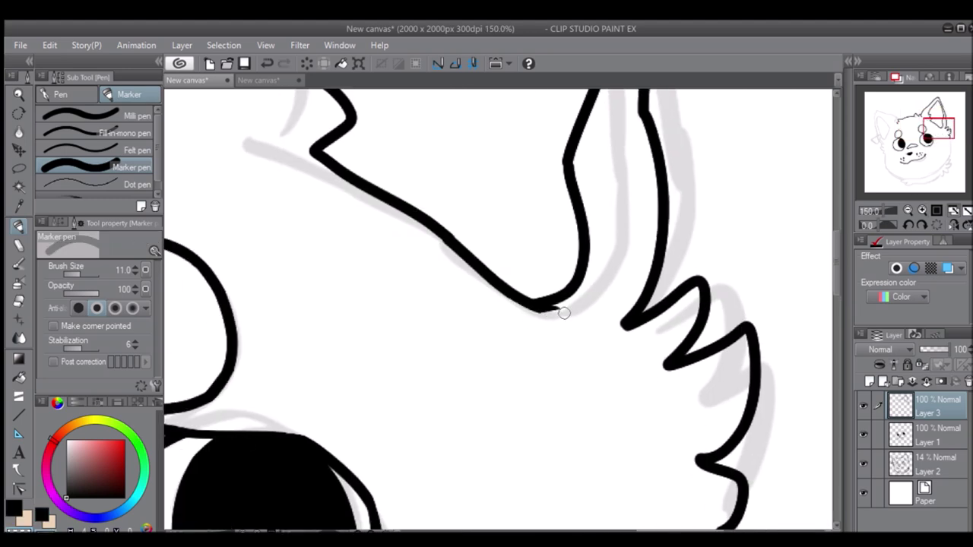
scroll(522, 314, down, 4)
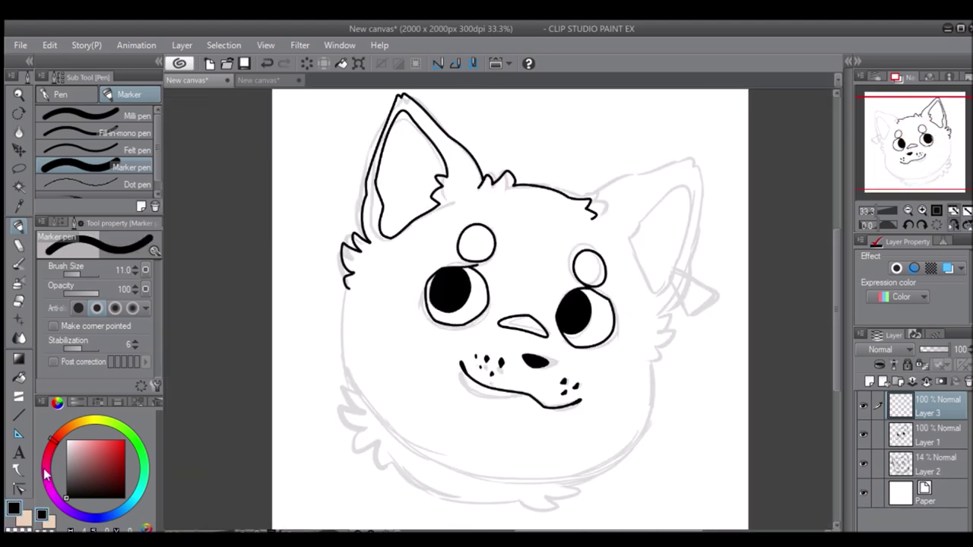
Ink the left ear's outer outline and the tag on its edge, plus the fur tufts below.
scroll(519, 259, up, 2)
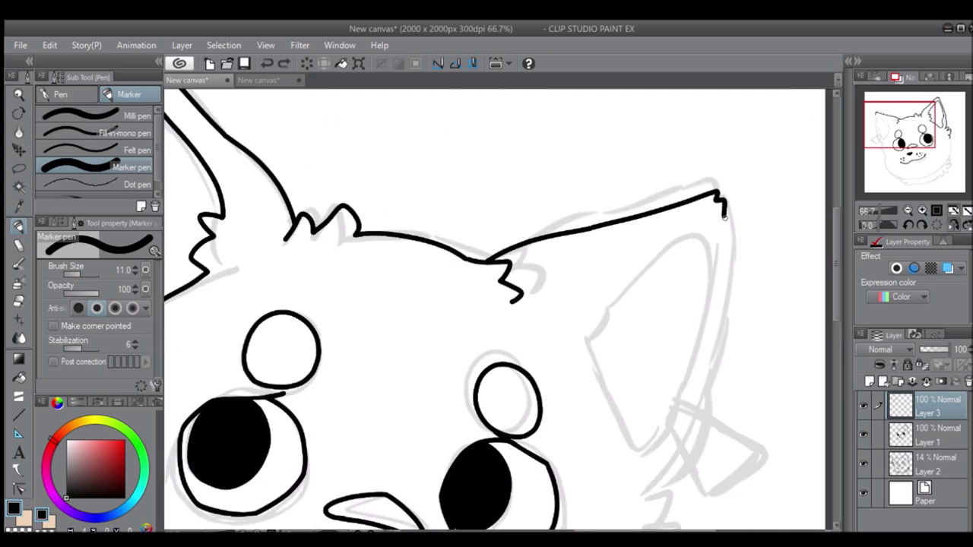
scroll(722, 225, up, 2)
drag(325, 281, 424, 225)
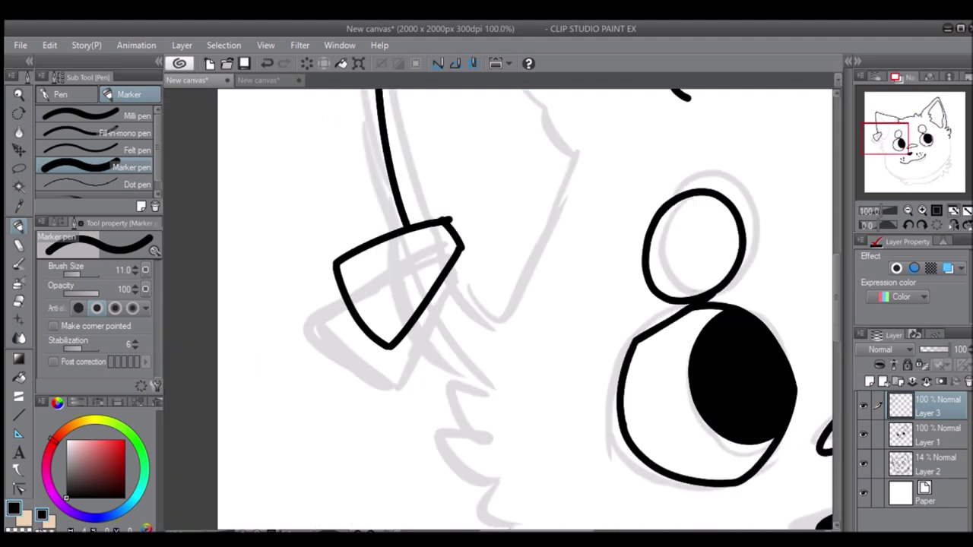
key(ctrl+z)
scroll(472, 368, down, 3)
key(h)
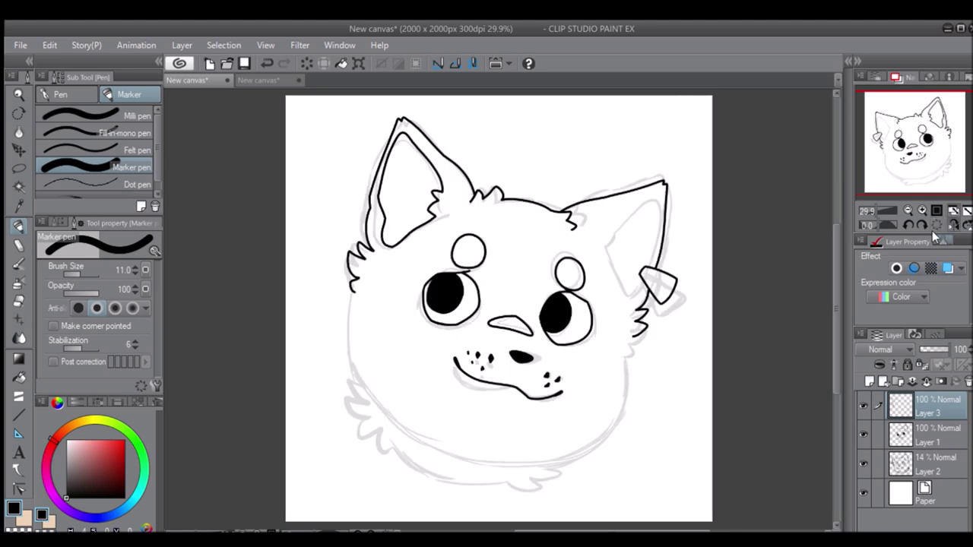
key(h)
Ink the left ear's inner outline with jagged fur tufts along its inner side.
scroll(516, 304, up, 2)
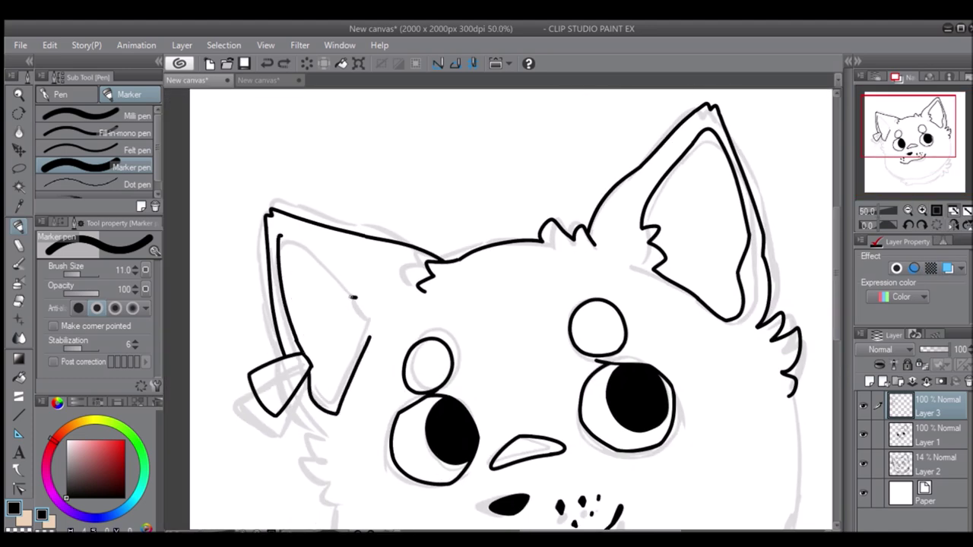
drag(280, 236, 351, 296)
key(h)
key(h)
scroll(319, 304, up, 3)
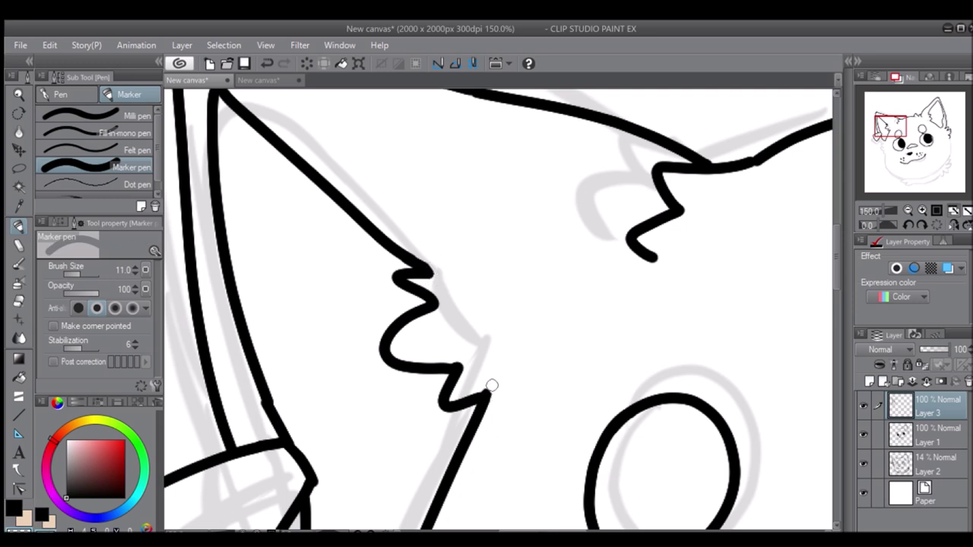
click(922, 211)
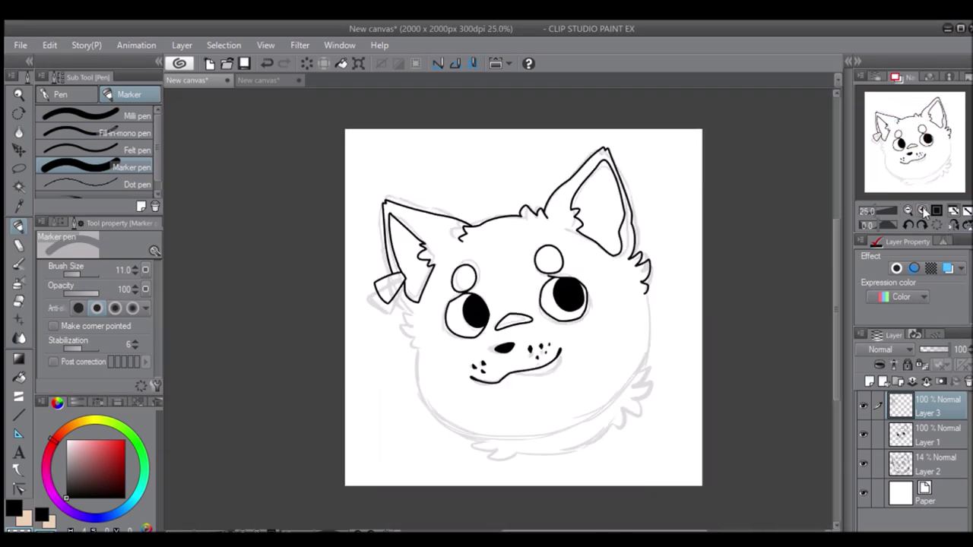
Ink the left jawline from the cheek fur around to the chin and join it cleanly to the tufts.
scroll(393, 324, up, 4)
scroll(326, 281, down, 2)
drag(299, 285, 470, 463)
drag(300, 289, 470, 458)
scroll(298, 277, up, 2)
drag(298, 262, 295, 282)
scroll(297, 283, up, 2)
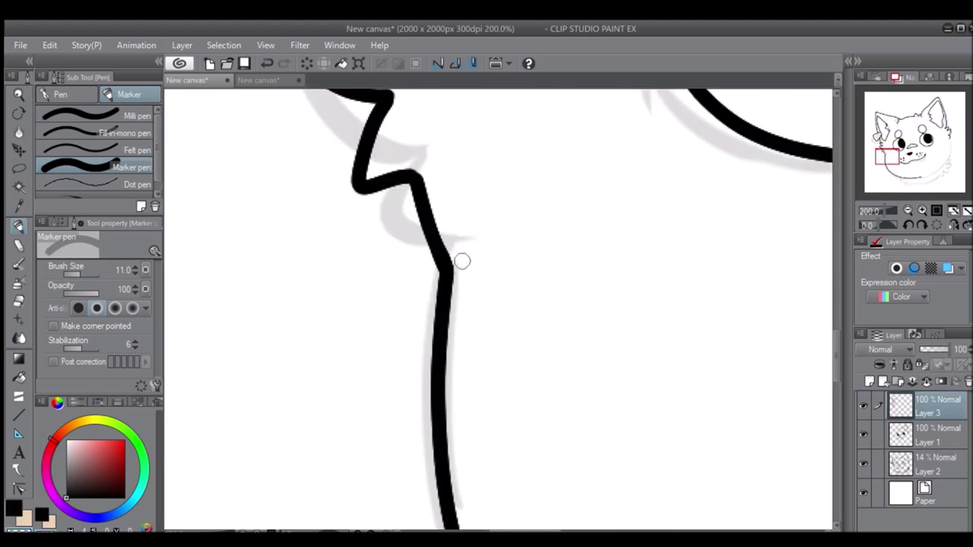
Try to ink the right side of the face from the cheek fur down toward the chin.
scroll(462, 262, down, 3)
scroll(462, 261, up, 1)
key(ctrl+z)
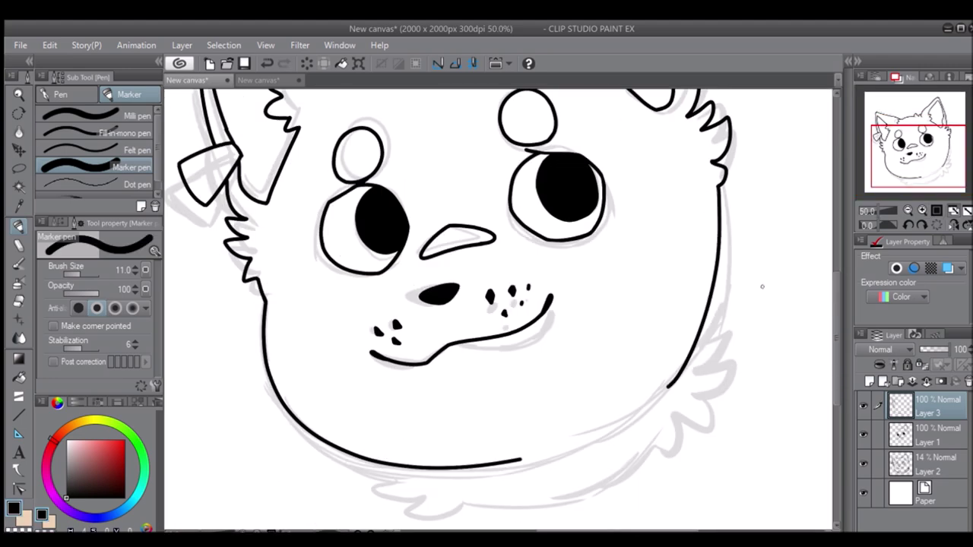
Merge the upper line-art layer into the one below and redraw the fur tufts under the right ear.
click(953, 211)
click(950, 225)
click(921, 211)
key(ctrl+e)
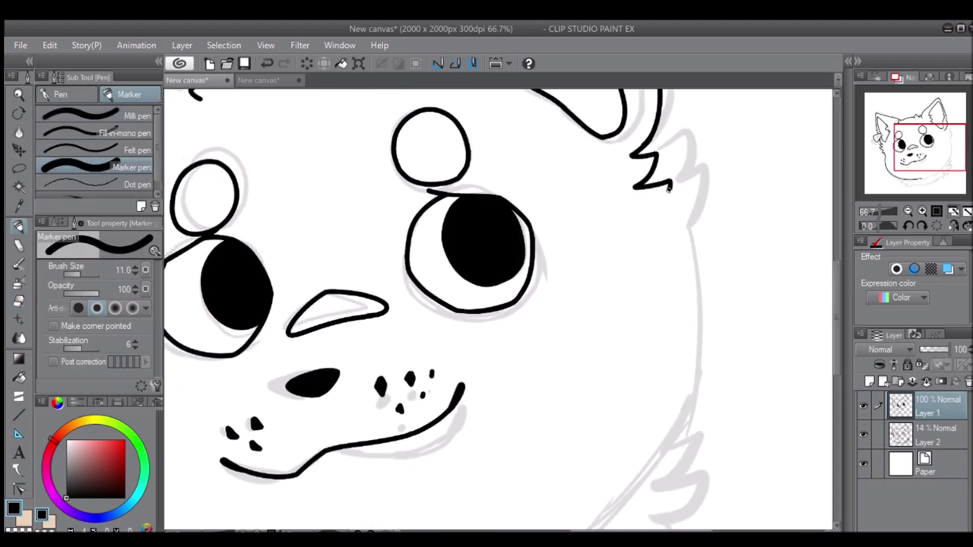
scroll(638, 186, down, 1)
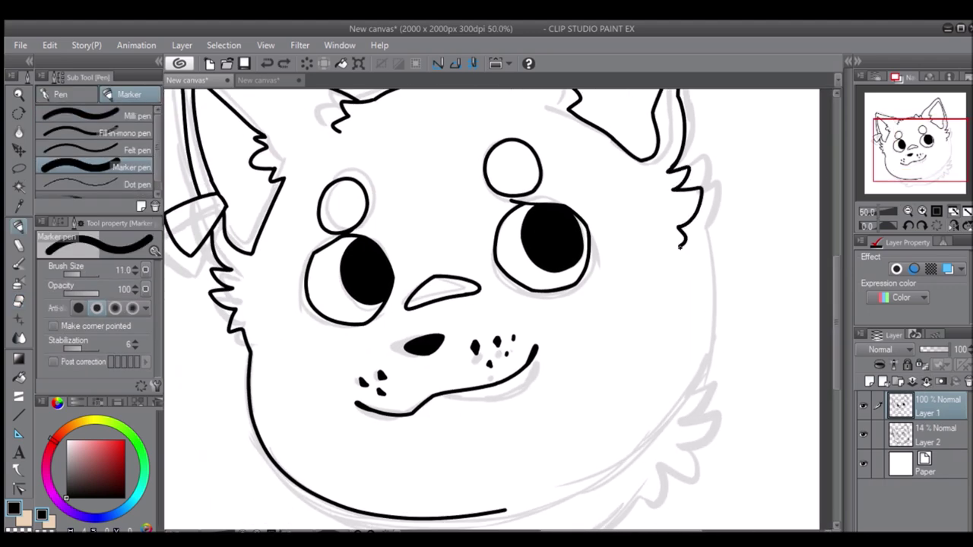
Ink the neck ruff below the chin, with jagged fur tufts at both ends and a smooth curve between them.
scroll(320, 370, up, 1)
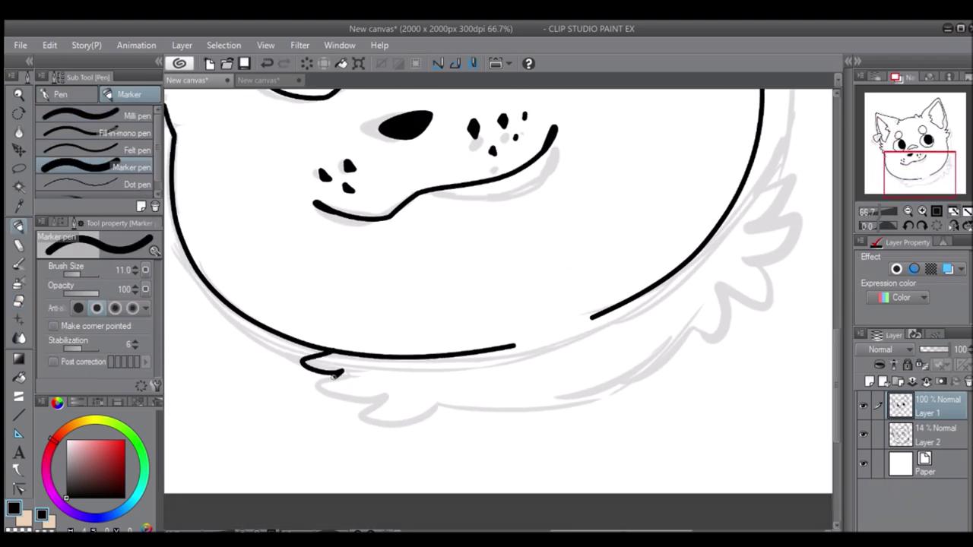
drag(349, 377, 427, 400)
drag(427, 401, 707, 307)
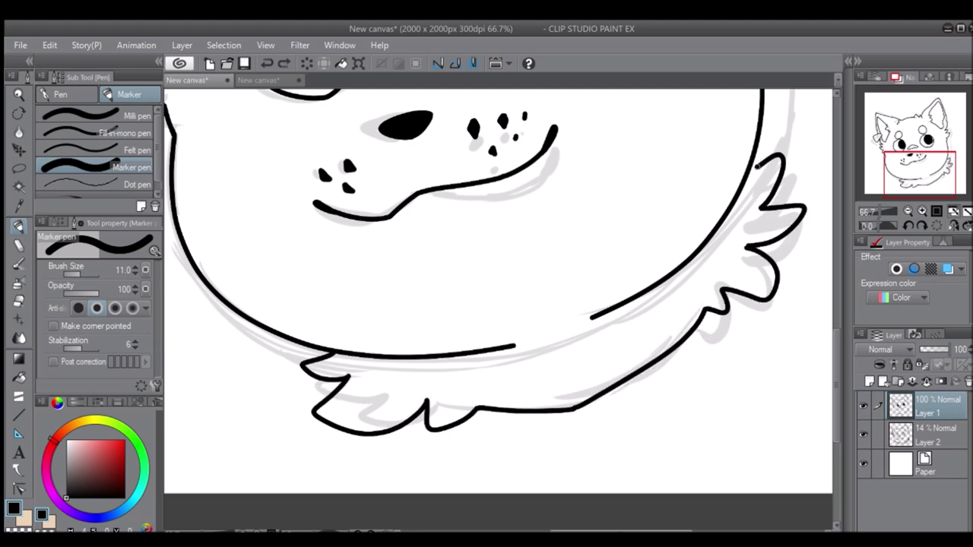
Fill the whole head and neck with a muted grey-brown on Layer 2, beneath the line art.
scroll(758, 165, down, 3)
click(927, 435)
key(g)
click(71, 460)
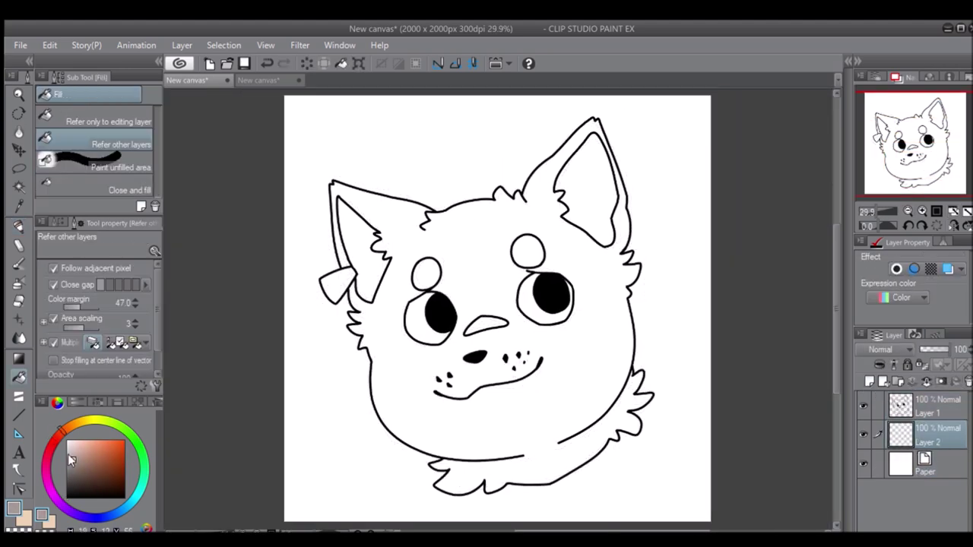
click(418, 368)
click(76, 463)
key(ctrl+z)
click(417, 368)
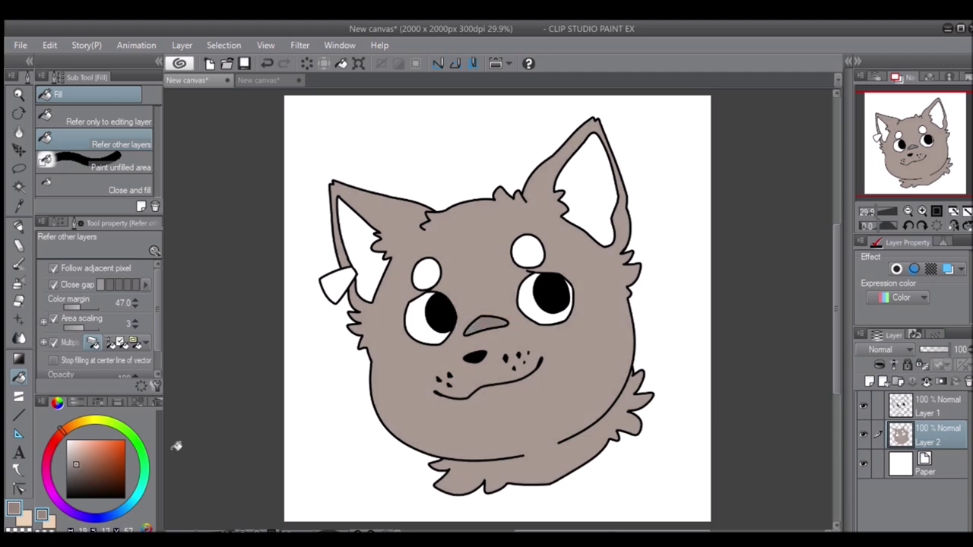
Fill the inner ears with pale pink and the whites of both eyes with pale yellow.
click(357, 251)
click(589, 190)
click(80, 420)
click(85, 443)
click(417, 323)
click(535, 300)
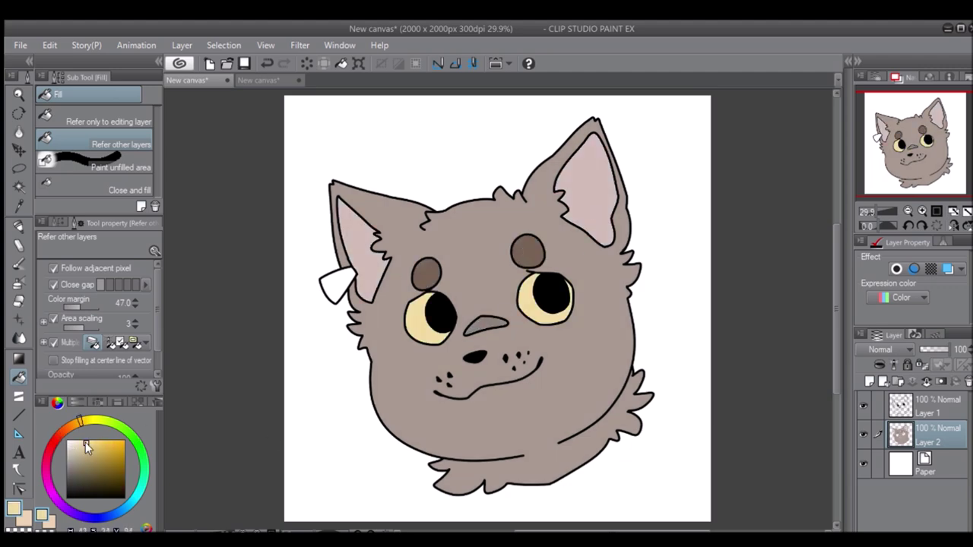
Warm the flat colours with a red fill on a new clipped Soft light layer and merge the tint into Layer 2.
click(59, 437)
click(110, 458)
click(870, 381)
click(107, 121)
click(456, 342)
click(889, 349)
click(885, 456)
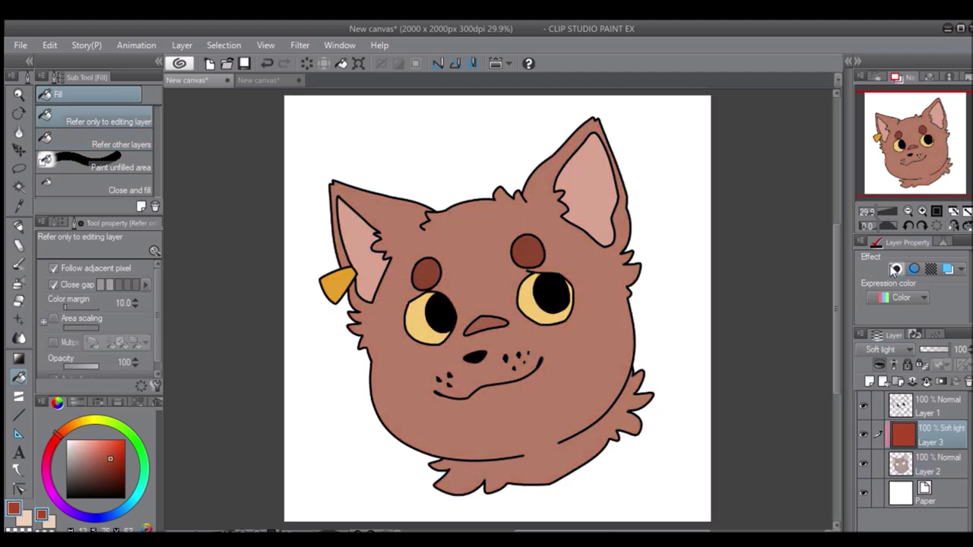
key(ctrl+z)
key(ctrl+z)
key(ctrl+z)
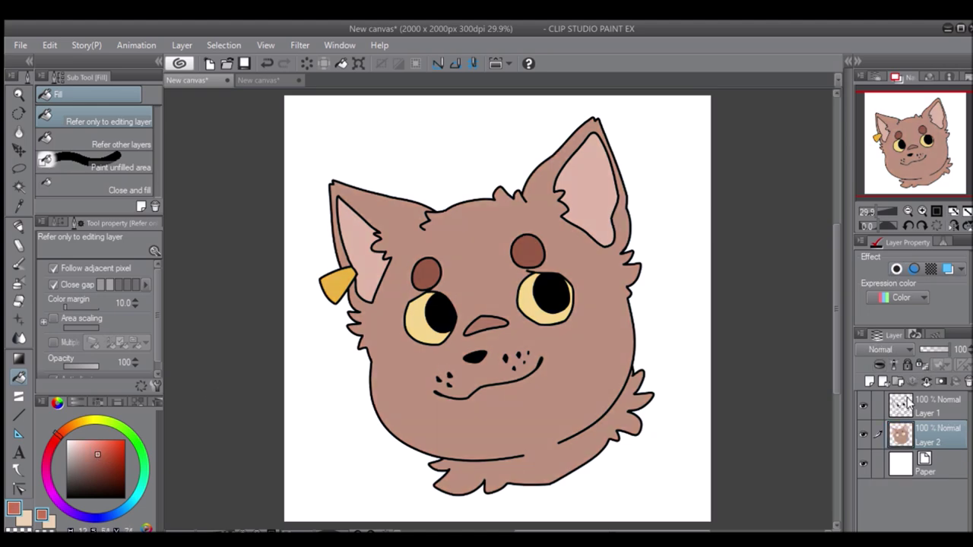
Lock the line-art layer's transparent pixels and recolour the brow-spot outlines and cheek freckles dark reddish brown with the G-pen.
key(ctrl+plus)
key(ctrl+plus)
key(p)
key(ctrl+plus)
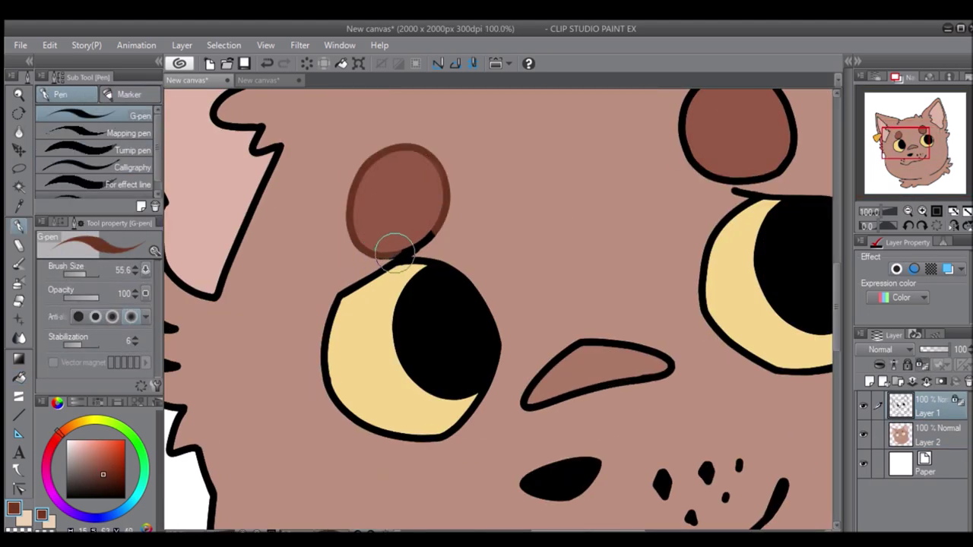
key(ctrl+plus)
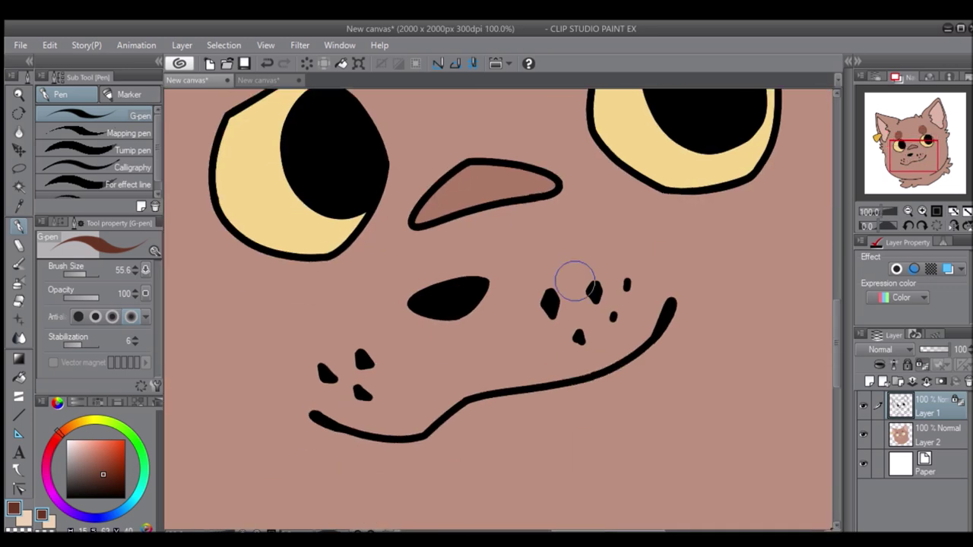
Recolour the inner-ear outlines and the jaw and chin lines above the neck fur dark reddish brown.
drag(912, 150, 939, 135)
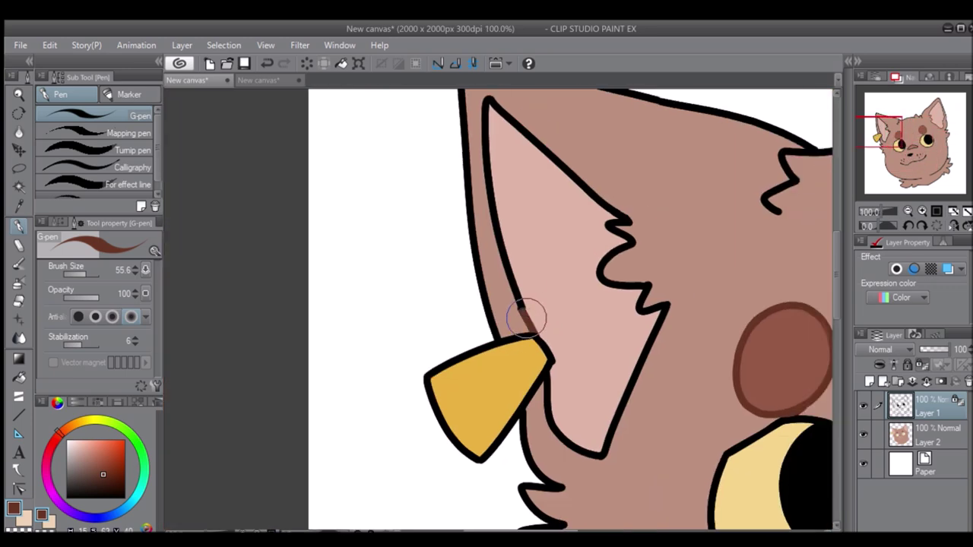
drag(532, 311, 639, 216)
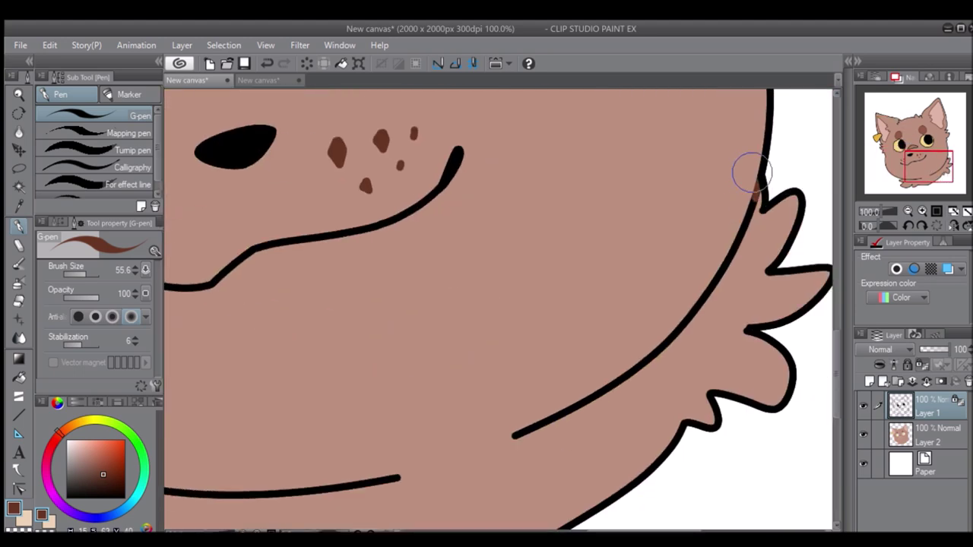
drag(756, 186, 514, 434)
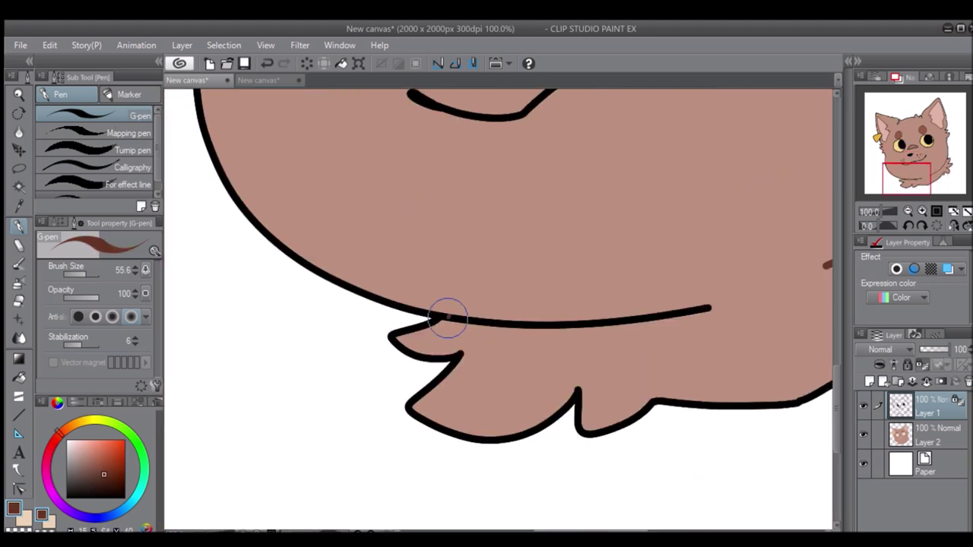
drag(449, 316, 711, 308)
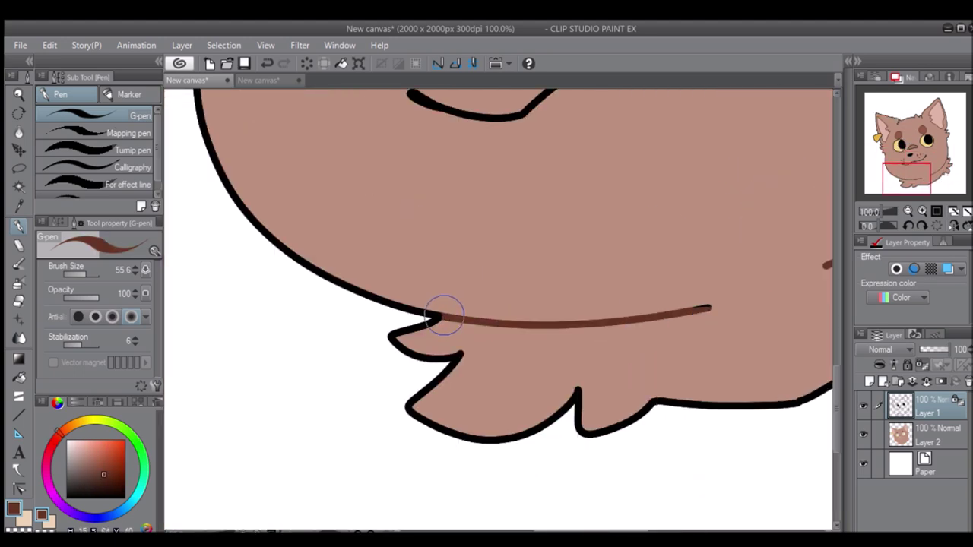
Paint an orange-red oval in the centre of each black pupil with the G-pen.
click(107, 457)
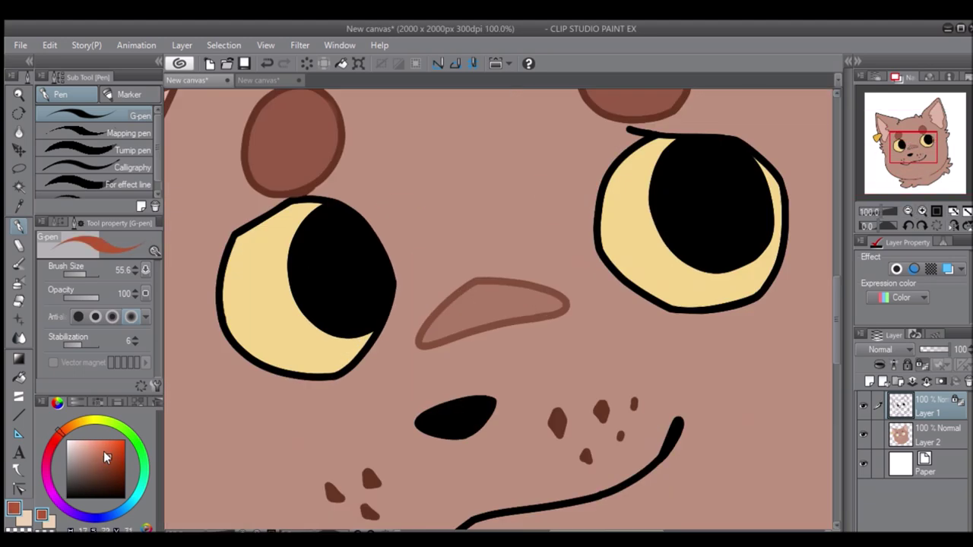
drag(331, 262, 353, 288)
drag(695, 186, 718, 213)
click(947, 206)
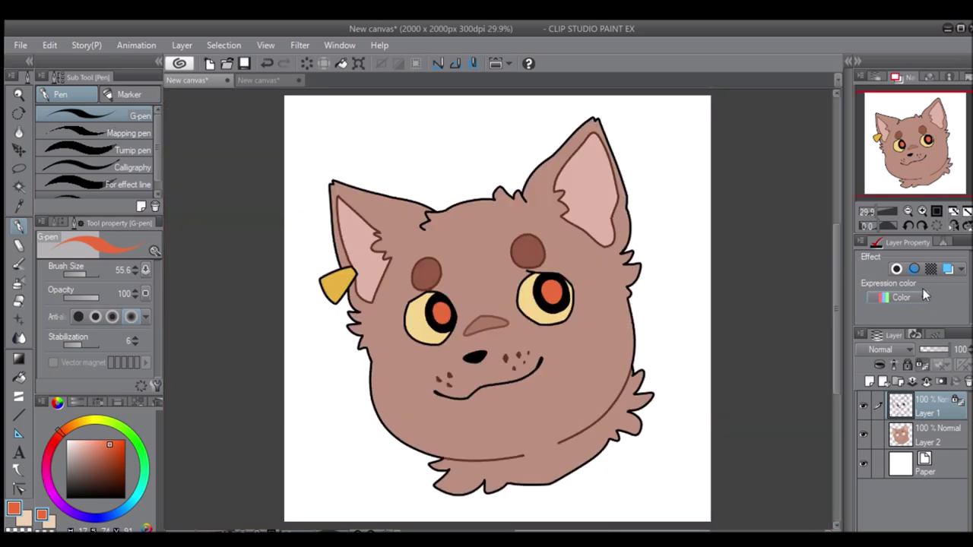
Paint a lighter cream area over the lower part of both yellow eyes on Layer 2.
click(921, 211)
click(937, 434)
click(81, 443)
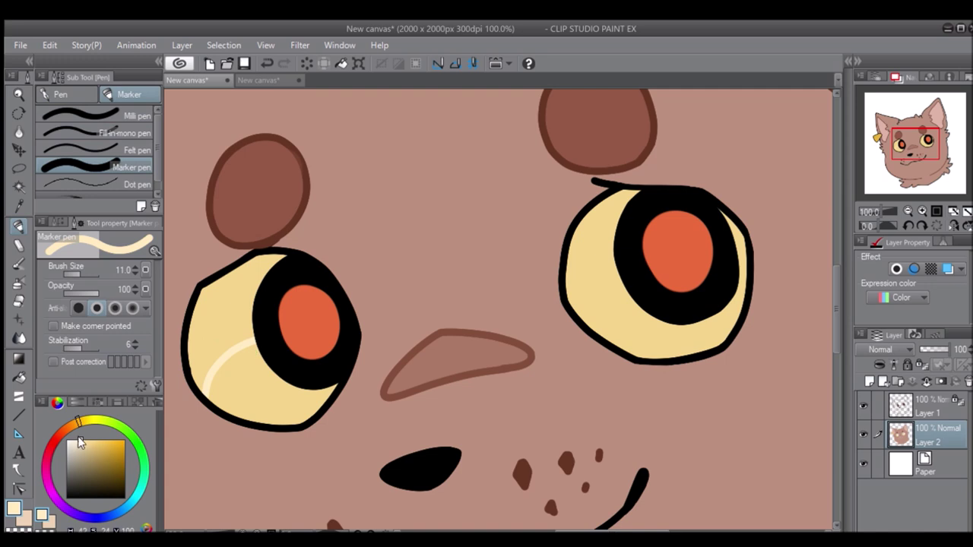
key(p)
drag(221, 346, 231, 391)
key(p)
mouse_move(572, 294)
mouse_down()
mouse_move(613, 258)
mouse_move(582, 282)
mouse_move(660, 346)
mouse_up()
key(p)
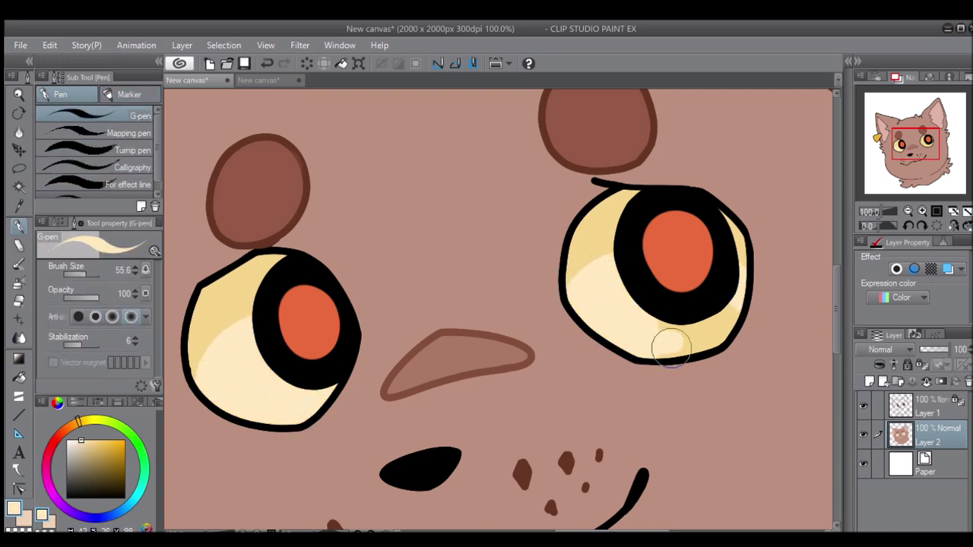
Add a new layer above the base colours and outline a purple shadow shape inside the right ear with the Marker pen.
key(ctrl+shift+n)
key(ctrl+0)
key(p)
scroll(600, 144, up, 4)
drag(606, 142, 595, 224)
scroll(498, 304, down, 3)
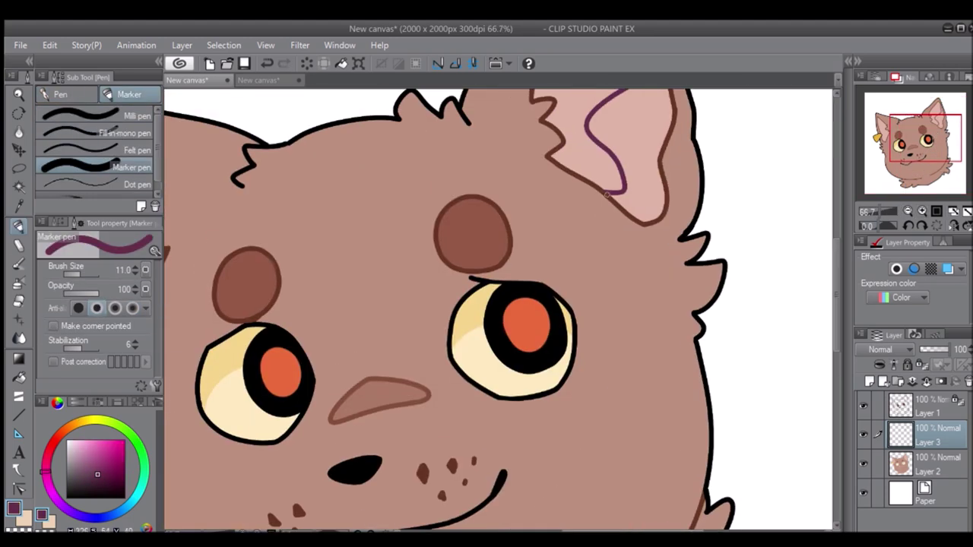
Continue the purple shadow outline down the right side of the face to the neck and fill the enclosed area.
scroll(574, 439, down, 2)
drag(599, 323, 641, 402)
scroll(641, 402, down, 4)
drag(654, 187, 610, 323)
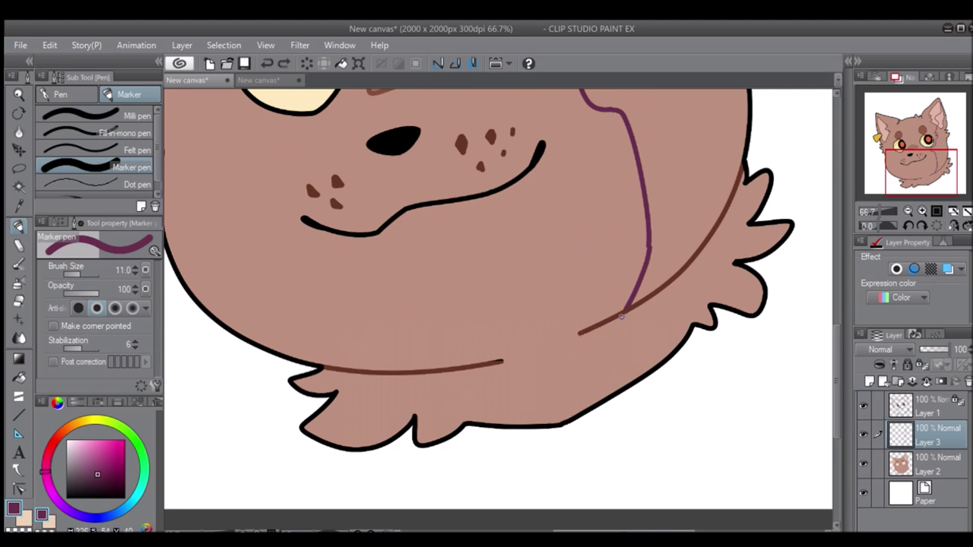
key(ctrl+0)
key(g)
mouse_move(575, 91)
mouse_down()
mouse_move(525, 508)
mouse_move(576, 95)
mouse_up()
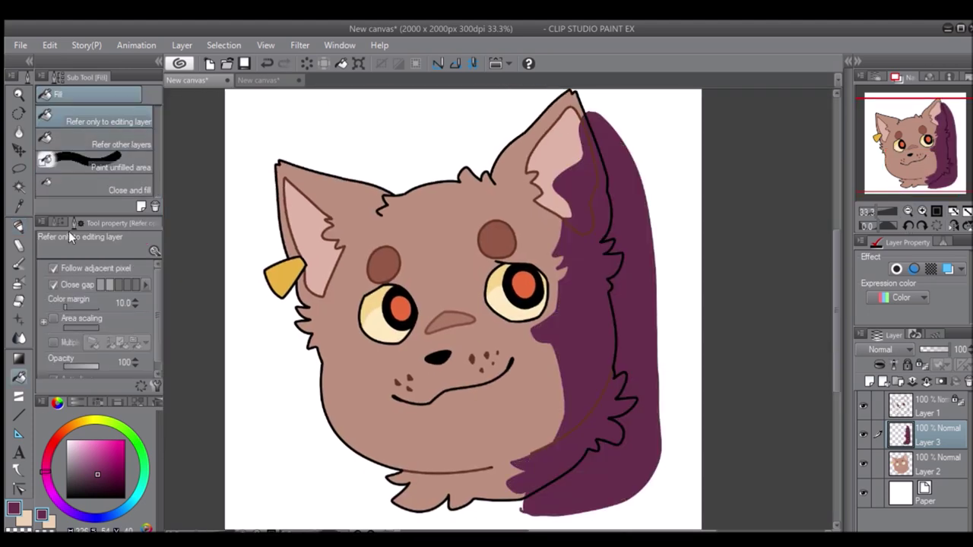
Add purple shadow shapes beside the nose-bridge marking, at the base of the left ear and along the earring's lower edge.
key(p)
scroll(456, 289, up, 4)
drag(511, 223, 469, 279)
scroll(469, 279, up, 5)
scroll(461, 271, down, 2)
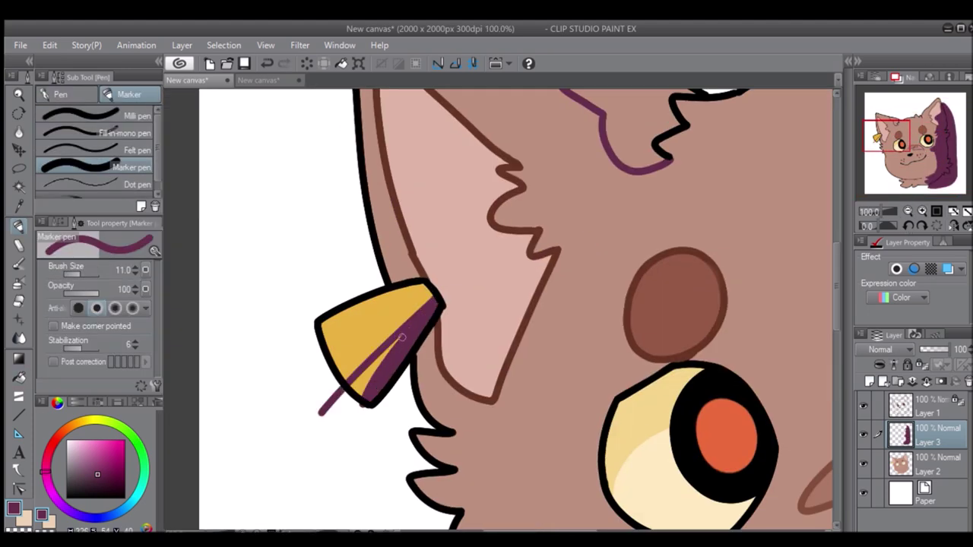
scroll(402, 337, down, 3)
key(g)
key(ctrl+0)
click(486, 426)
key(ctrl+z)
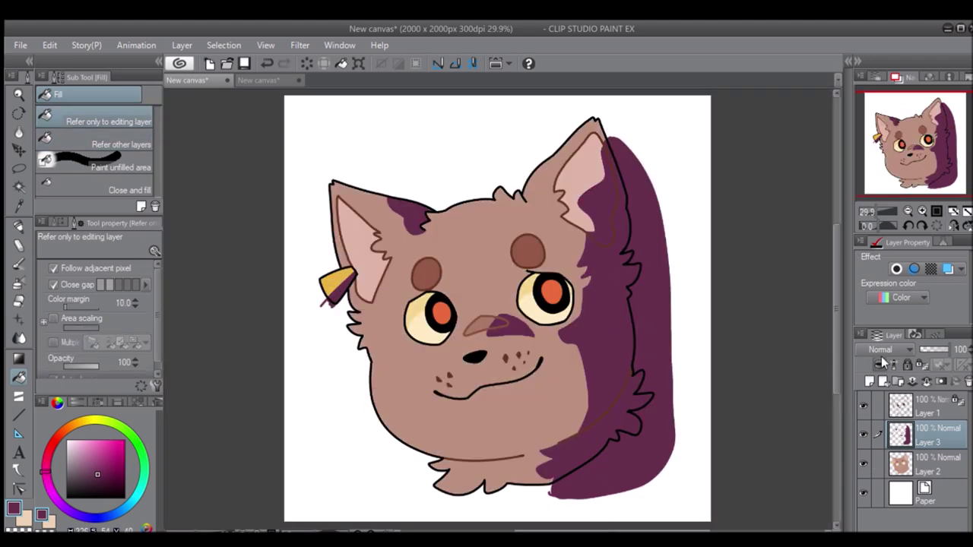
Change the purple shadow layer's blending mode and lower its opacity so the fur colours show through.
click(889, 350)
click(889, 486)
drag(950, 350, 921, 350)
Fill a clipped overlay layer above the line art with reddish brown, trying Soft light and then Hard light blending.
drag(933, 433, 927, 391)
click(92, 465)
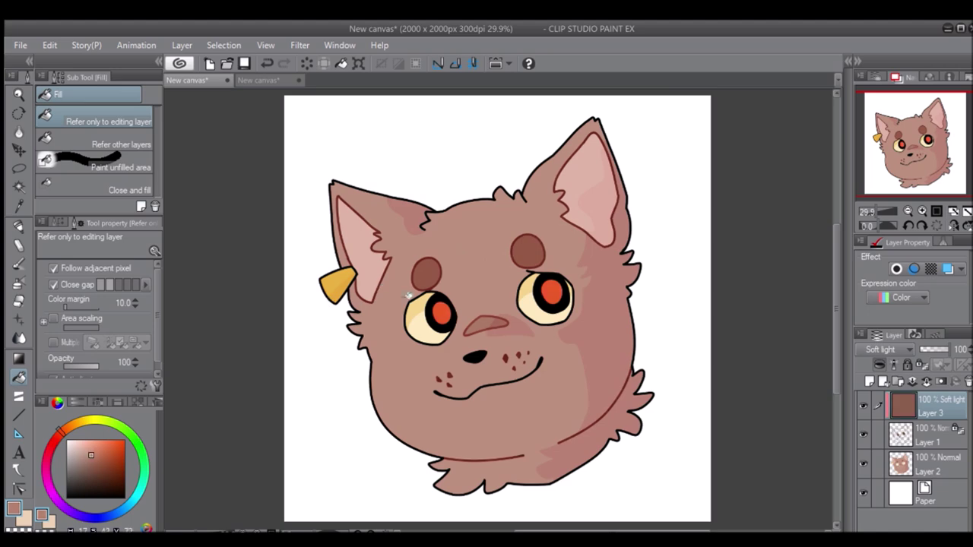
scroll(380, 292, up, 2)
scroll(369, 290, down, 1)
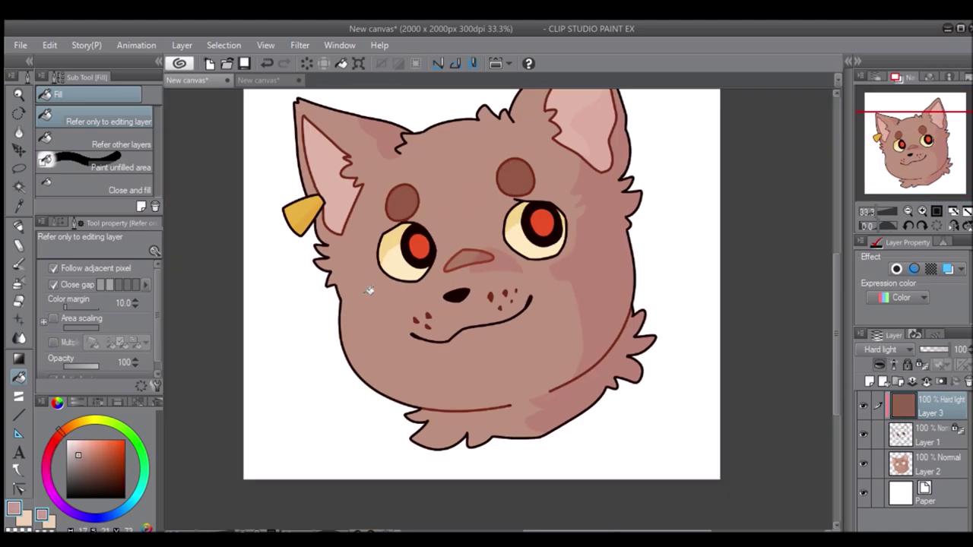
click(86, 462)
click(86, 463)
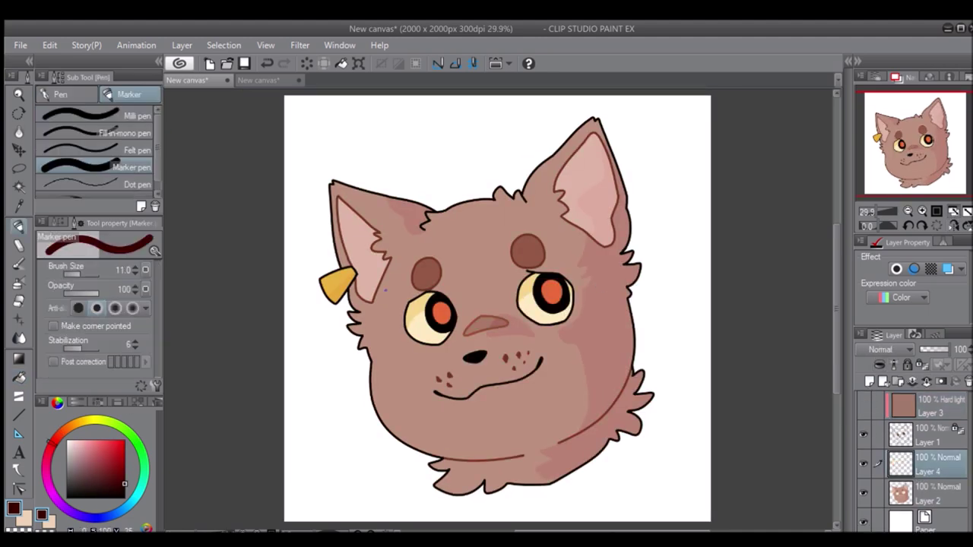
Outline cream highlight areas on Layer 4 along the ears, forehead, left cheek and left neck fur.
click(920, 211)
scroll(481, 228, up, 2)
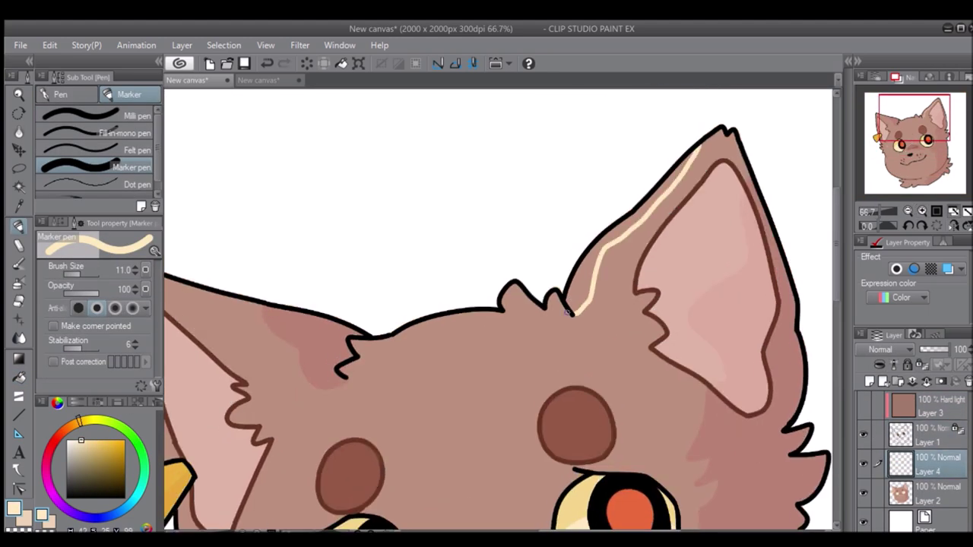
drag(926, 141, 903, 149)
drag(368, 199, 382, 340)
drag(343, 402, 228, 94)
drag(327, 183, 360, 200)
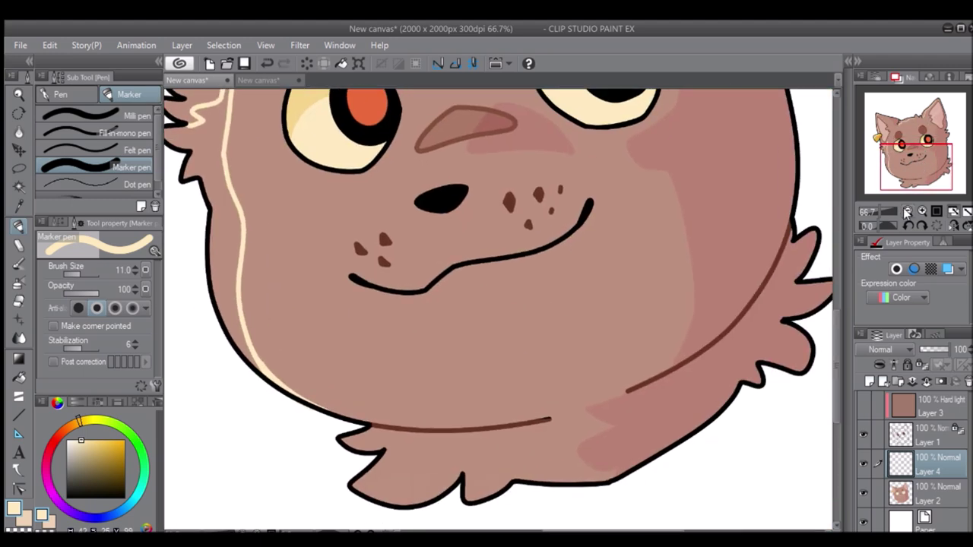
key(g)
scroll(583, 178, down, 2)
click(584, 178)
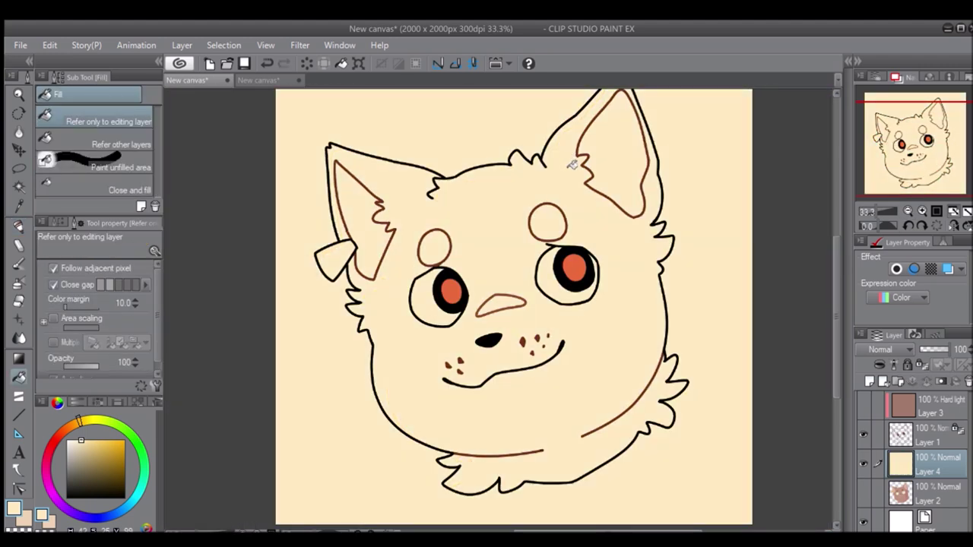
key(ctrl+z)
key(p)
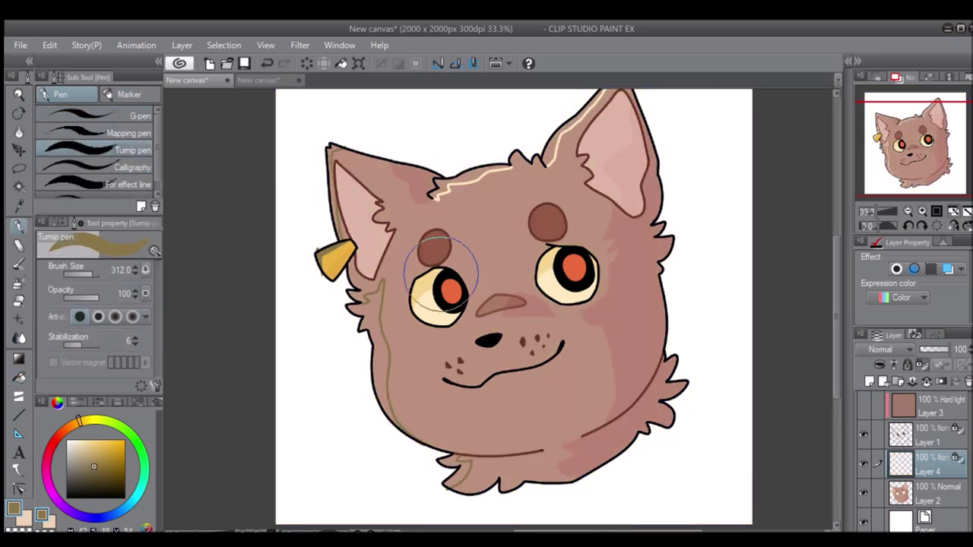
key(ctrl+z)
Fill the outlined highlight areas with cream, set Layer 4 to Soft light and slightly lower its opacity.
key(g)
key(ctrl+y)
key(ctrl+y)
key(ctrl+y)
key(ctrl+y)
key(ctrl+y)
key(ctrl+y)
key(ctrl+y)
key(ctrl+y)
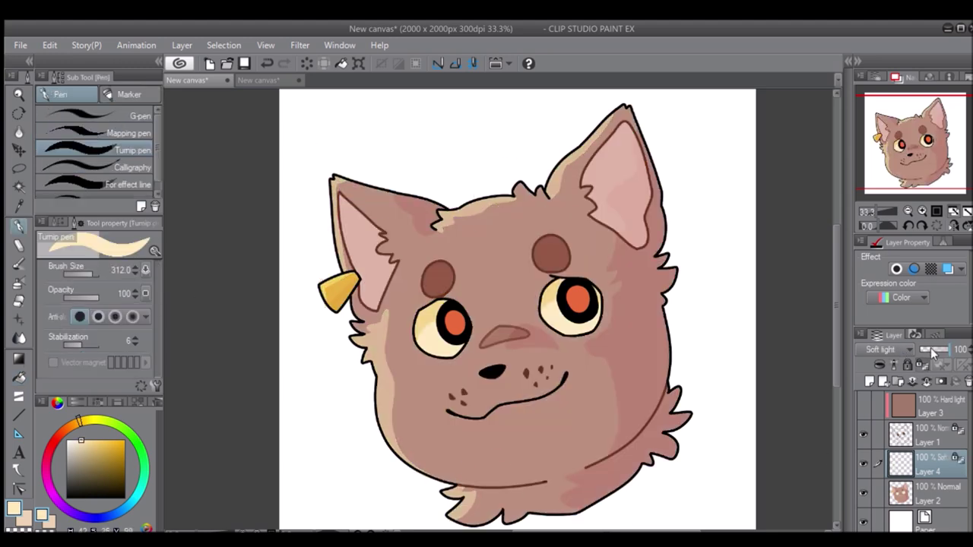
drag(950, 349, 940, 351)
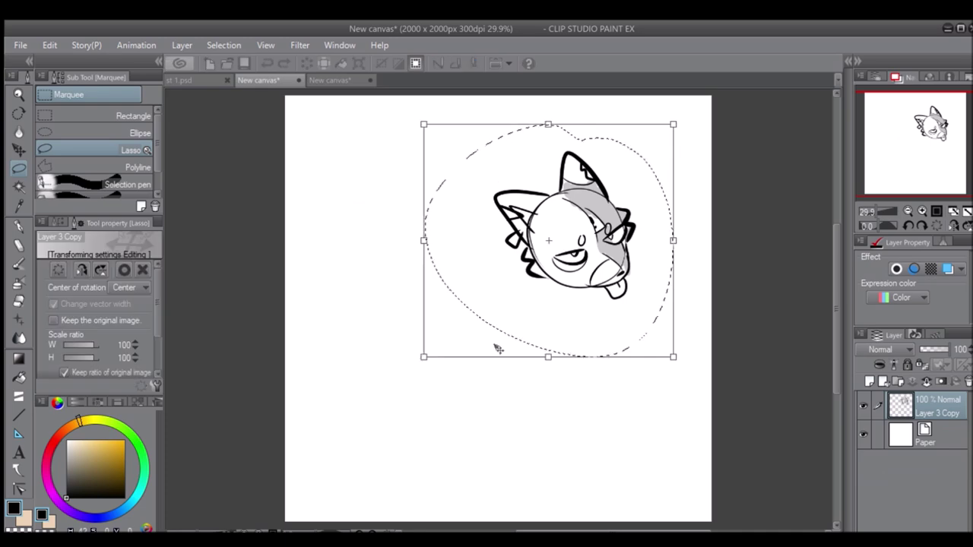
Enlarge the lassoed dog-head sketch on the other canvas to about 237%, adjust its transform to fill the page, and deselect it.
mouse_move(423, 356)
mouse_down()
mouse_move(202, 524)
mouse_move(159, 541)
mouse_move(178, 532)
mouse_up()
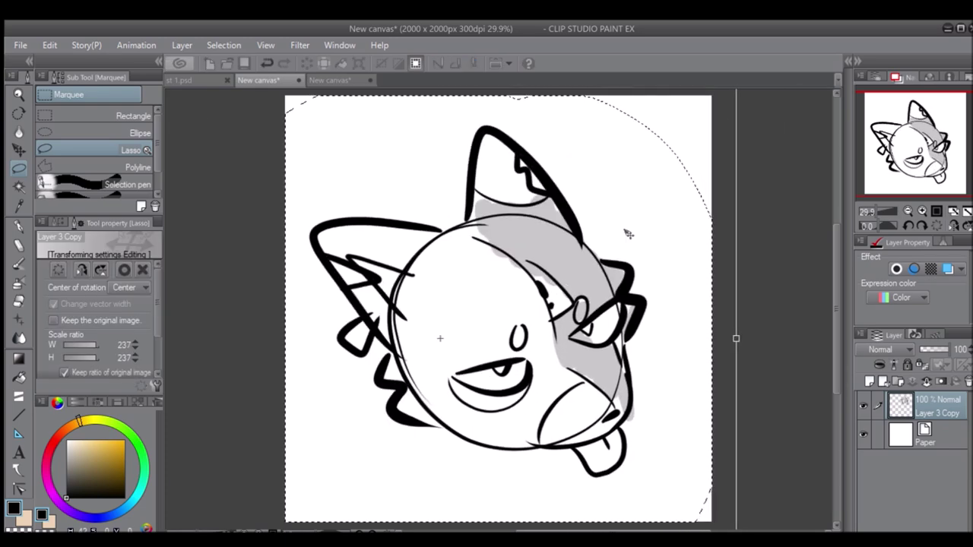
key(Return)
mouse_move(456, 113)
mouse_down()
mouse_move(390, 456)
mouse_move(456, 114)
mouse_up()
key(ctrl+t)
mouse_move(679, 98)
mouse_down()
mouse_move(646, 174)
mouse_move(599, 218)
mouse_up()
key(Return)
key(ctrl+d)
Fade the sketch layer to 14% opacity and add a new layer above it.
drag(950, 349, 923, 349)
click(869, 380)
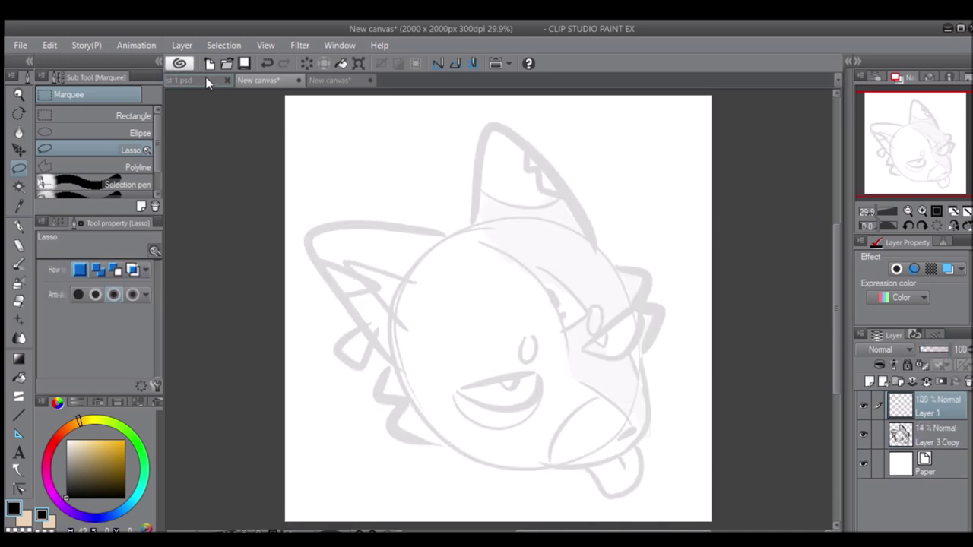
Ink the left eye's outline over the sketch with the black Marker pen, making the lower lid thick.
click(18, 225)
key(ctrl+plus)
key(ctrl+plus)
key(ctrl+plus)
key(ctrl+plus)
drag(564, 235, 408, 354)
key(ctrl+plus)
drag(595, 195, 582, 311)
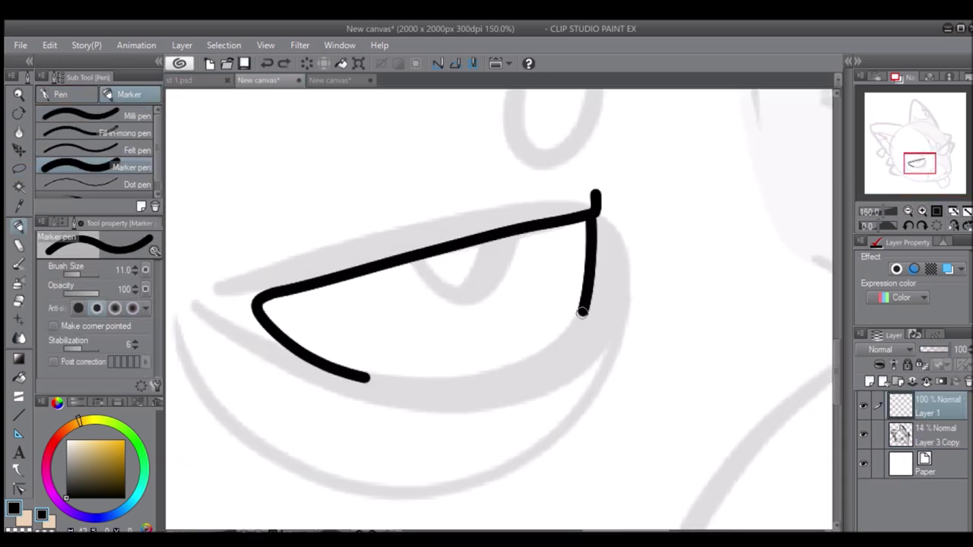
drag(359, 380, 582, 328)
drag(257, 310, 563, 346)
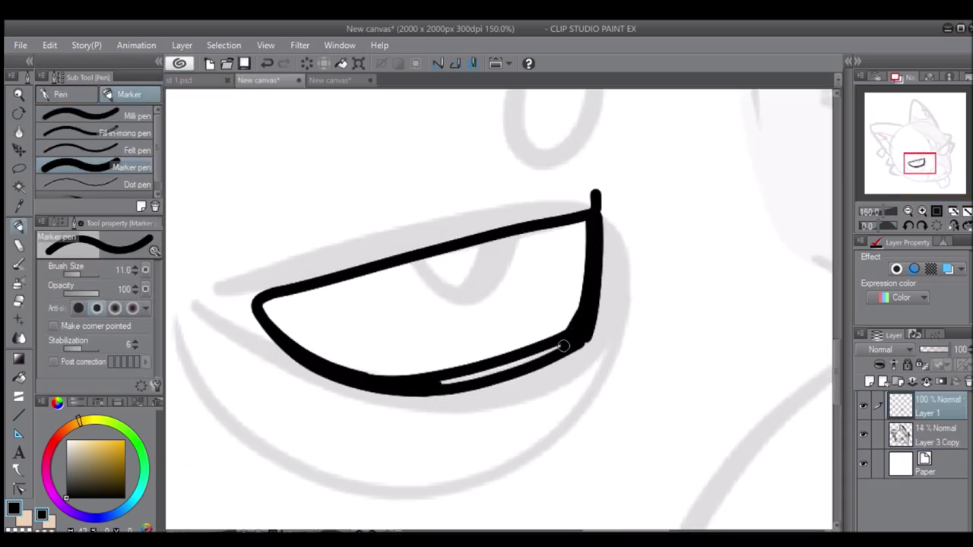
Draw a thick V-shaped pupil hanging from the left eye's upper lid.
key(ctrl+plus)
drag(395, 240, 489, 327)
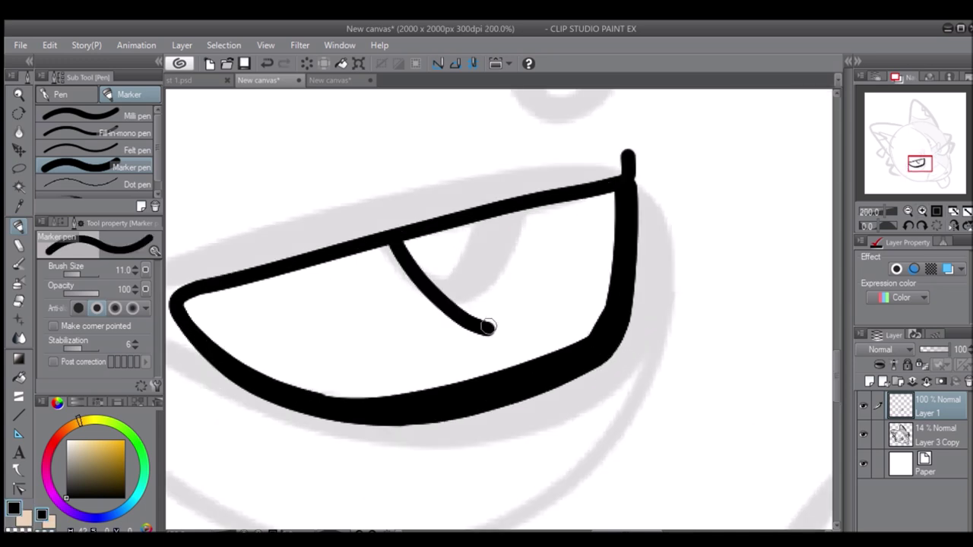
drag(532, 207, 493, 323)
drag(493, 315, 414, 253)
Try to ink the right eye's outline with a thick outer and lower edge.
key(ctrl+minus)
key(ctrl+minus)
mouse_move(593, 239)
mouse_down()
mouse_move(728, 282)
mouse_move(645, 304)
mouse_up()
key(ctrl+plus)
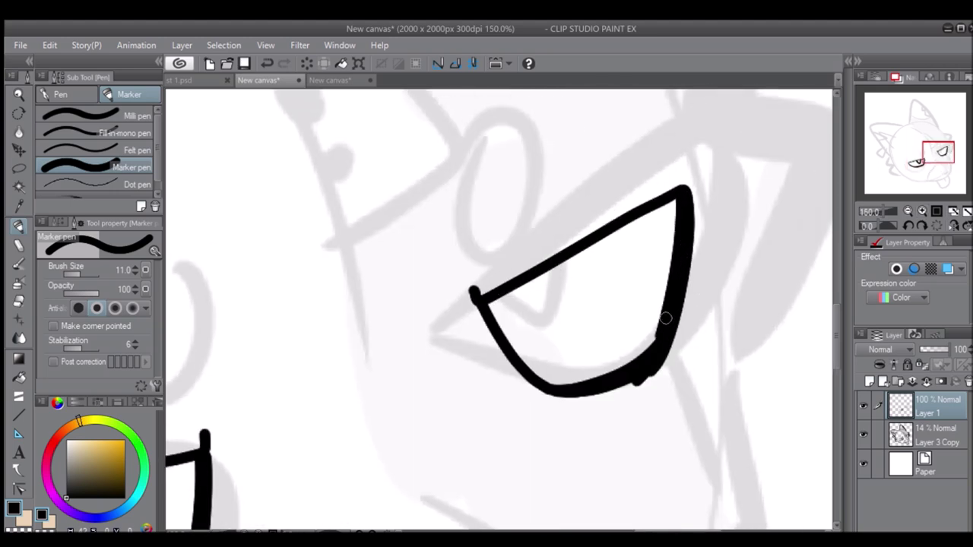
key(ctrl+minus)
key(ctrl+minus)
drag(640, 171, 596, 220)
Draw an oval brow spot above the left eye.
key(p)
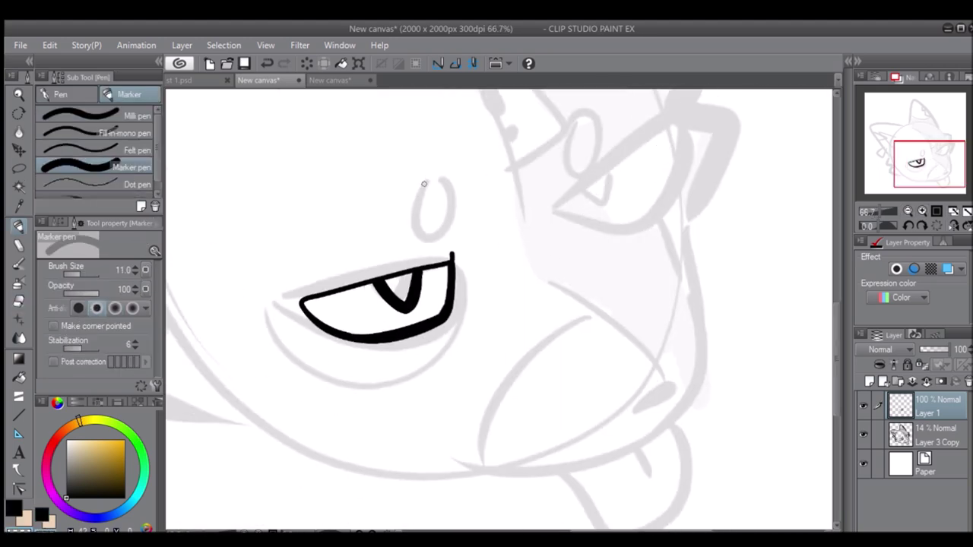
drag(437, 174, 433, 177)
Redraw the half-lidded right eye's outline, checking it against the left eye in a flipped and rotated view.
click(922, 210)
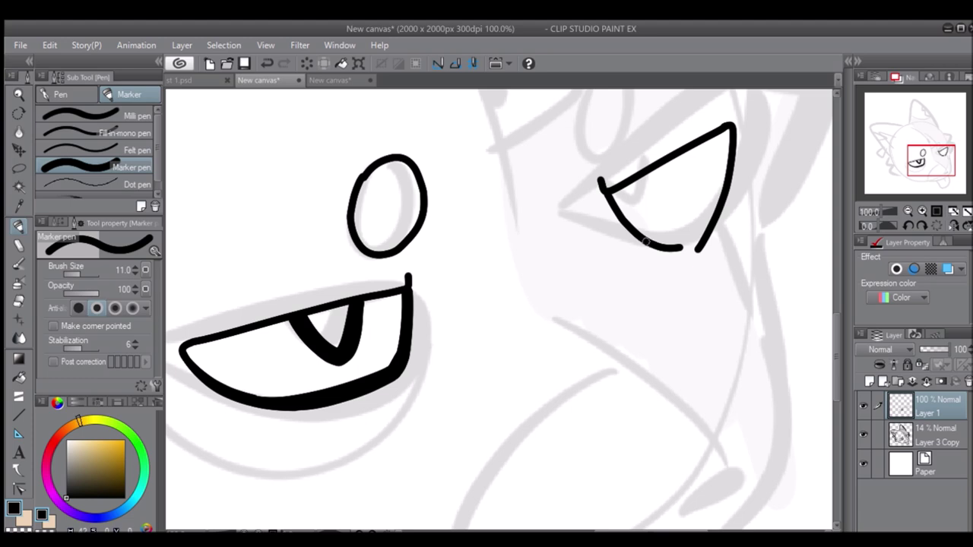
key(ctrl+z)
mouse_move(669, 169)
mouse_down()
mouse_move(686, 221)
mouse_move(665, 240)
mouse_up()
click(908, 211)
click(954, 211)
key(ctrl+z)
click(925, 226)
click(921, 211)
key(ctrl+y)
key(ctrl+y)
click(953, 226)
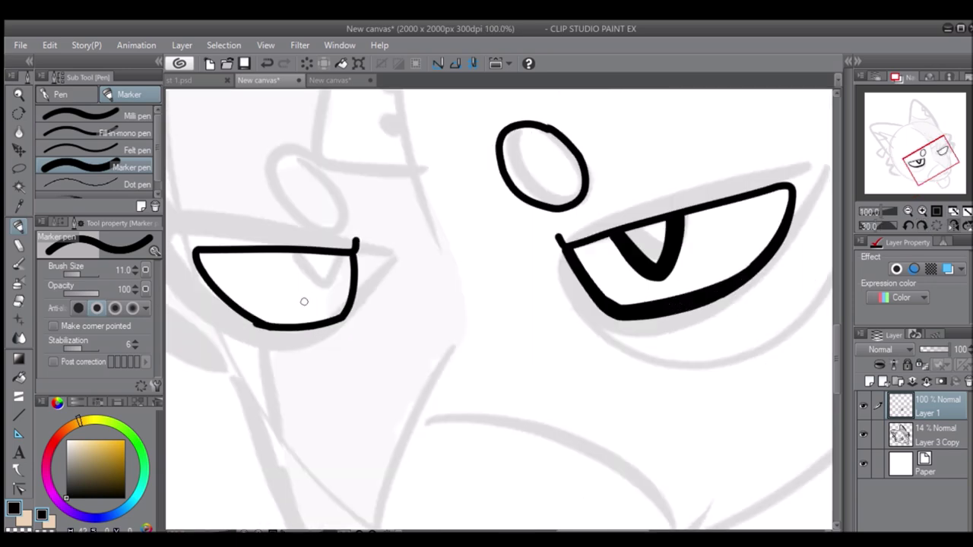
Lasso and transform the right eye, and give it a thick curved pupil.
key(m)
drag(228, 183, 199, 350)
key(ctrl+t)
key(Return)
key(p)
click(937, 226)
key(ctrl+y)
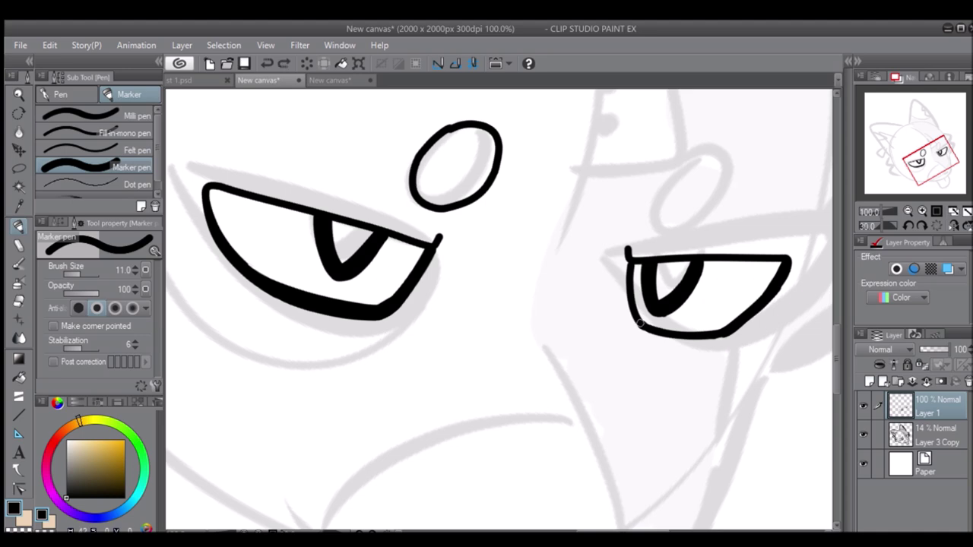
Draw an oval brow spot above the right eye.
key(ctrl+z)
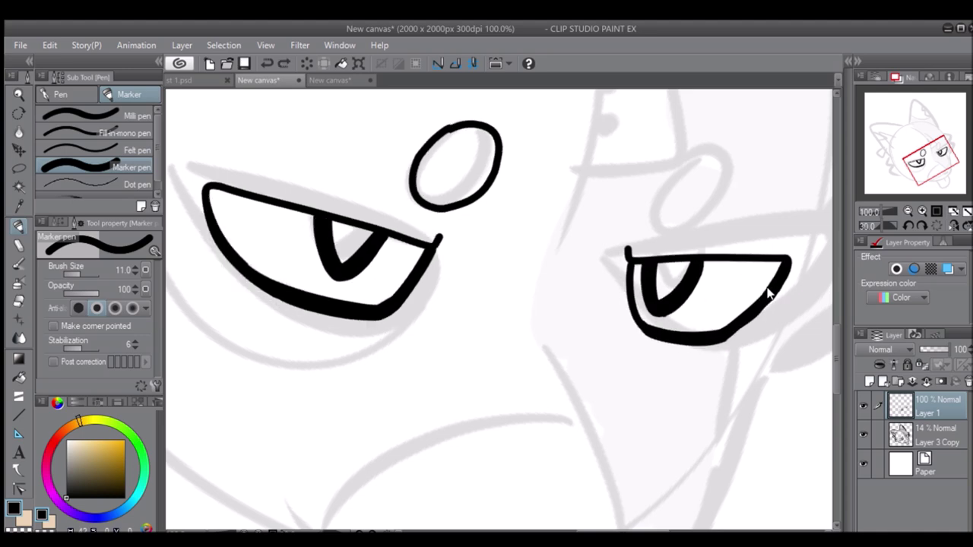
drag(654, 162, 677, 238)
mouse_move(632, 203)
mouse_down()
mouse_move(687, 173)
mouse_move(668, 155)
mouse_up()
Lasso the left eye with its brow spot, shift the selection slightly upward with a transform, and deselect it.
key(ctrl+0)
key(m)
drag(532, 444, 533, 450)
scroll(533, 450, up, 2)
key(ctrl+t)
drag(471, 357, 474, 348)
key(Return)
key(ctrl+d)
key(p)
Ink the face contour from below the right eye around the snout and back along the jaw.
scroll(683, 229, up, 1)
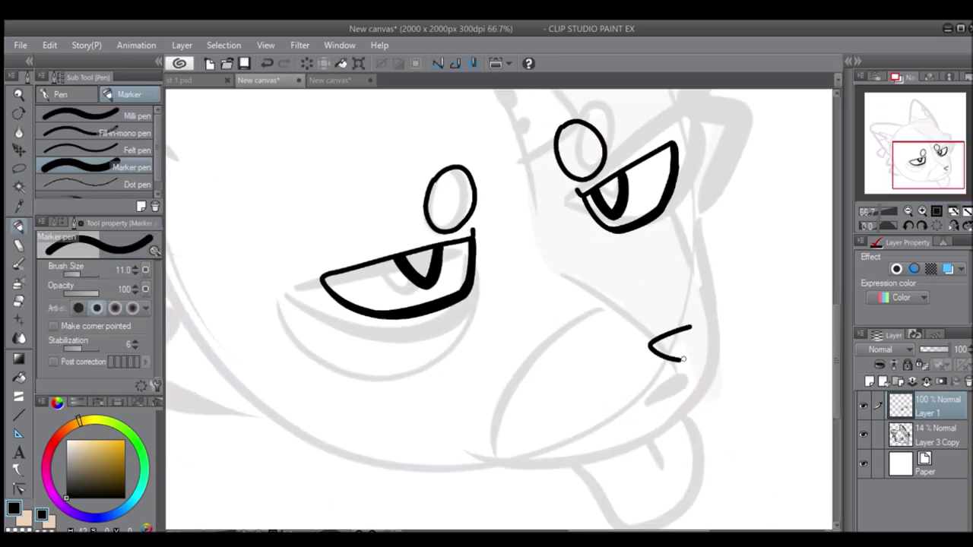
mouse_move(728, 315)
mouse_down()
mouse_move(500, 451)
mouse_move(260, 415)
mouse_up()
drag(716, 336, 700, 368)
key(ctrl+z)
Ink the nose with the line below it, and add a cluster of small dots on the muzzle.
scroll(631, 456, up, 1)
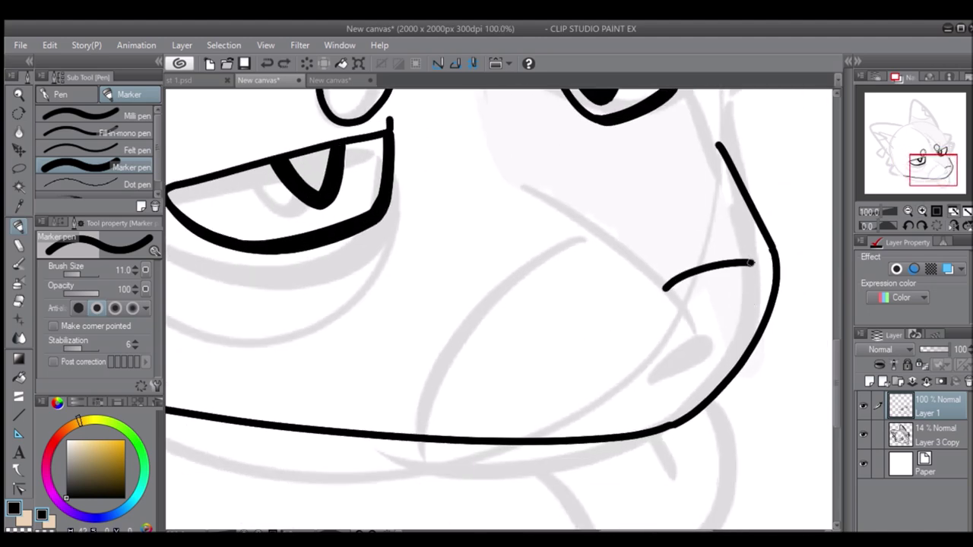
mouse_move(696, 321)
mouse_down()
mouse_move(736, 317)
mouse_move(722, 380)
mouse_up()
scroll(697, 320, down, 3)
scroll(531, 353, up, 3)
mouse_move(578, 349)
mouse_down()
mouse_move(584, 367)
mouse_move(555, 405)
mouse_up()
Ink the tongue hanging below the mouth with a short centre crease.
scroll(533, 342, down, 2)
drag(693, 401, 632, 329)
drag(642, 346, 652, 368)
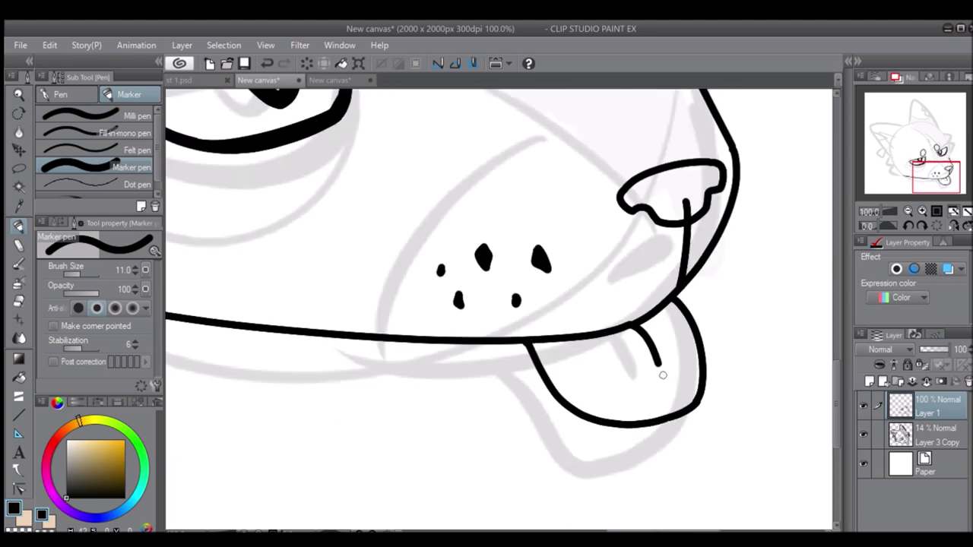
Ink long curved whiskers on both sides of the muzzle.
scroll(661, 373, down, 2)
drag(569, 328, 376, 407)
drag(569, 361, 563, 393)
drag(572, 338, 511, 421)
drag(576, 320, 534, 268)
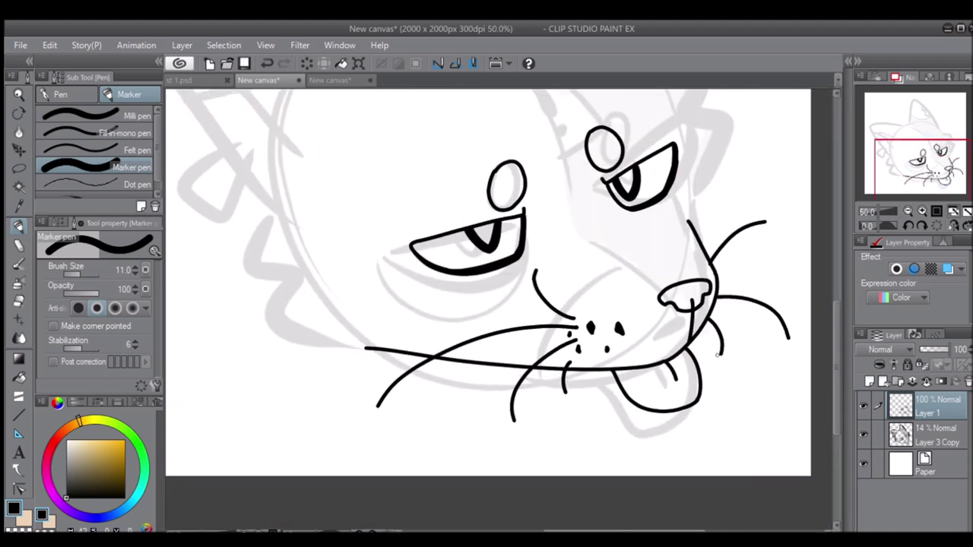
drag(716, 354, 746, 319)
Ink jagged cheek fur along the left end of the jaw and down the right side of the face.
scroll(348, 376, up, 1)
key(ctrl+z)
mouse_move(497, 435)
mouse_down()
mouse_move(456, 359)
mouse_move(357, 325)
mouse_up()
scroll(458, 361, up, 2)
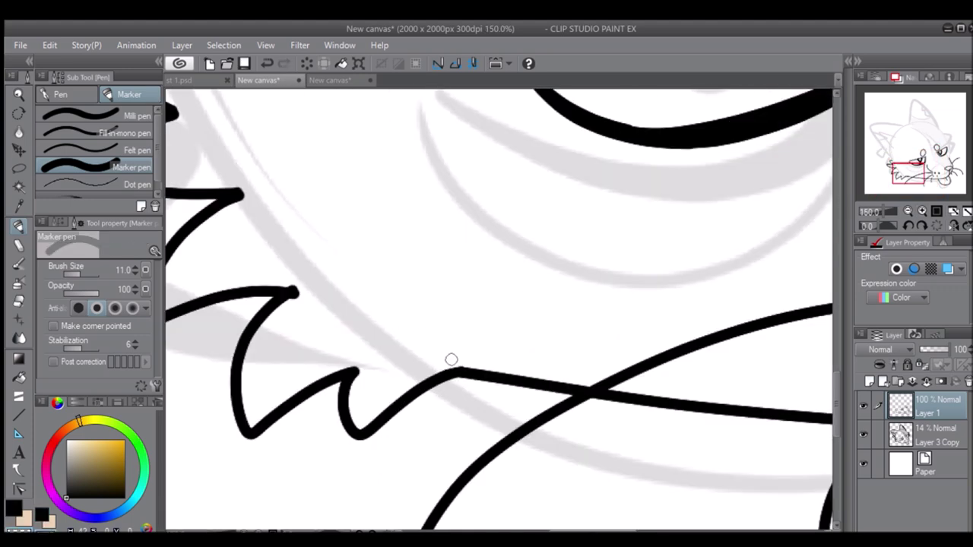
scroll(498, 304, down, 3)
mouse_move(731, 148)
mouse_down()
mouse_move(783, 258)
mouse_move(752, 319)
mouse_up()
Hide the old sketch layer and roughly sketch new ears and the top of the head on a new layer.
scroll(753, 319, down, 2)
click(862, 434)
click(869, 380)
click(60, 94)
mouse_move(396, 302)
mouse_down()
mouse_move(379, 367)
mouse_move(301, 244)
mouse_up()
drag(357, 288, 388, 350)
mouse_move(351, 333)
mouse_down()
mouse_move(457, 233)
mouse_move(516, 217)
mouse_up()
drag(429, 228, 597, 266)
drag(486, 216, 481, 136)
drag(481, 136, 620, 274)
Fade the ear sketch layer to 33% opacity and add another new layer above it.
key(k)
scroll(483, 304, down, 1)
drag(943, 349, 923, 349)
click(869, 381)
Ink the left ear's notched outline and the small fur tuft at its base with the black Marker pen.
click(129, 94)
click(80, 168)
drag(103, 475, 67, 498)
scroll(348, 283, up, 3)
drag(619, 245, 637, 268)
mouse_move(297, 167)
mouse_down()
mouse_move(348, 271)
mouse_move(338, 300)
mouse_up()
Ink the wedge-shaped earring and the lower edge of the left ear down to the cheek fur.
scroll(338, 300, up, 2)
mouse_move(403, 274)
mouse_down()
mouse_move(304, 357)
mouse_move(390, 411)
mouse_move(445, 285)
mouse_up()
drag(444, 335, 486, 425)
key(ctrl+z)
drag(444, 289, 480, 444)
Ink the left ear's inner edge with jagged fur spikes, closing the shape beside the earring.
scroll(480, 445, down, 5)
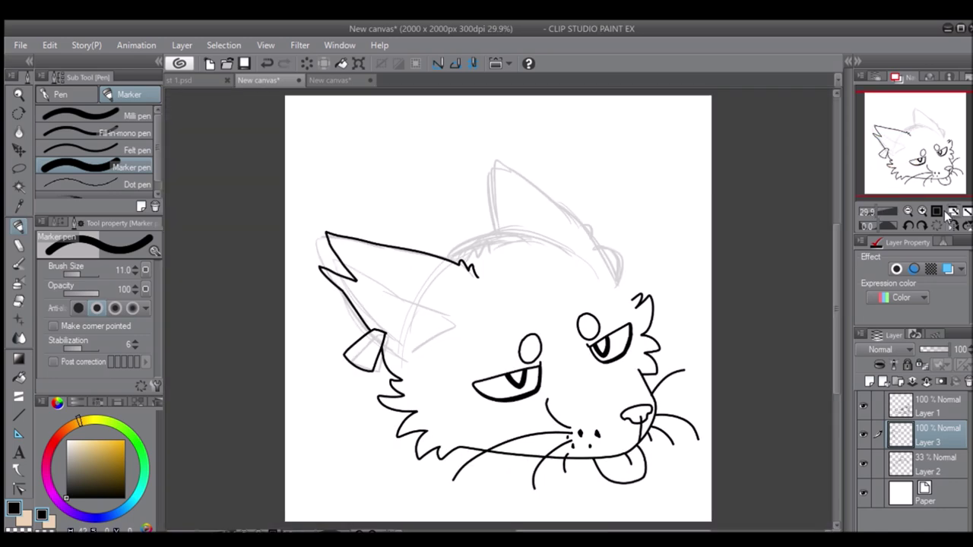
scroll(311, 225, up, 3)
drag(531, 384, 429, 449)
key(ctrl+z)
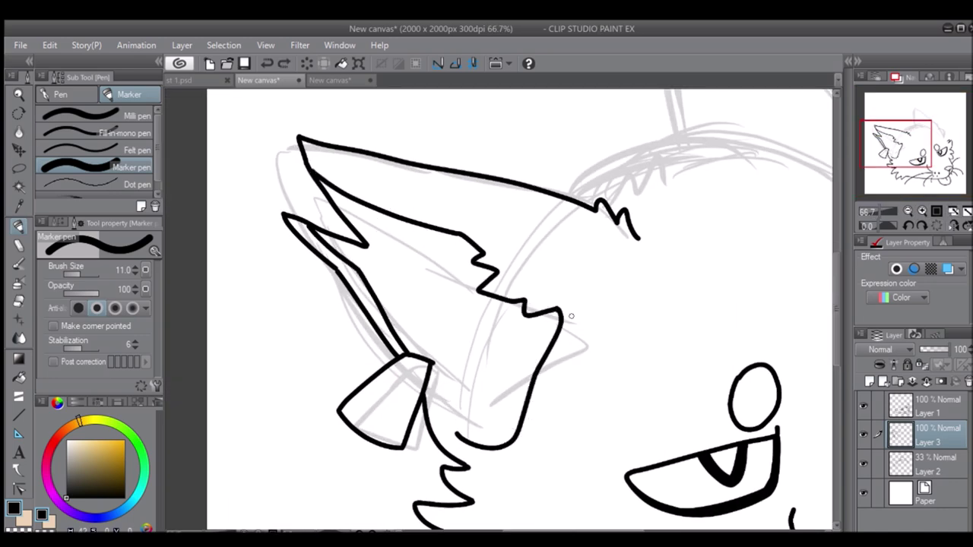
key(ctrl+z)
drag(460, 232, 575, 330)
key(ctrl+z)
drag(542, 290, 524, 410)
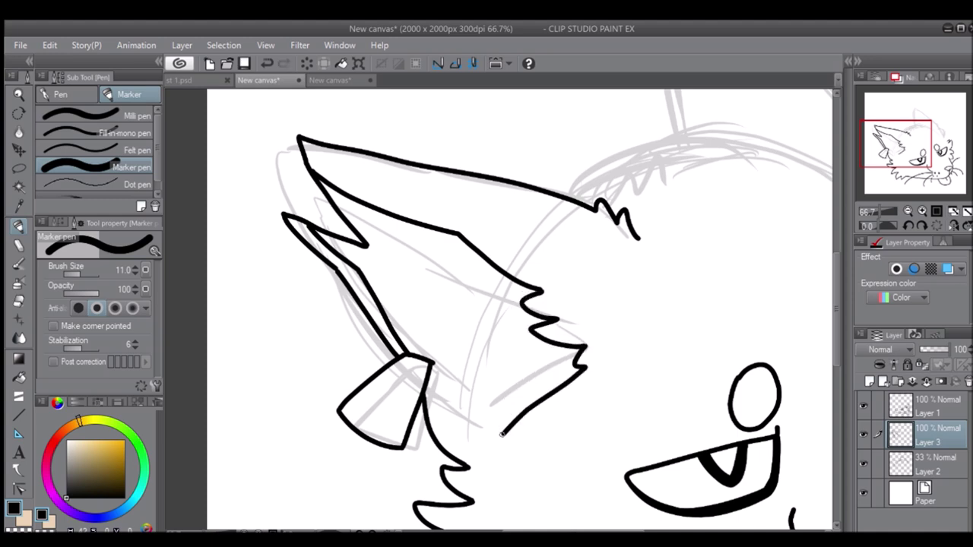
drag(426, 380, 476, 443)
Ink the top of the head between the ears with small fur spikes at each end.
click(952, 212)
scroll(532, 342, up, 3)
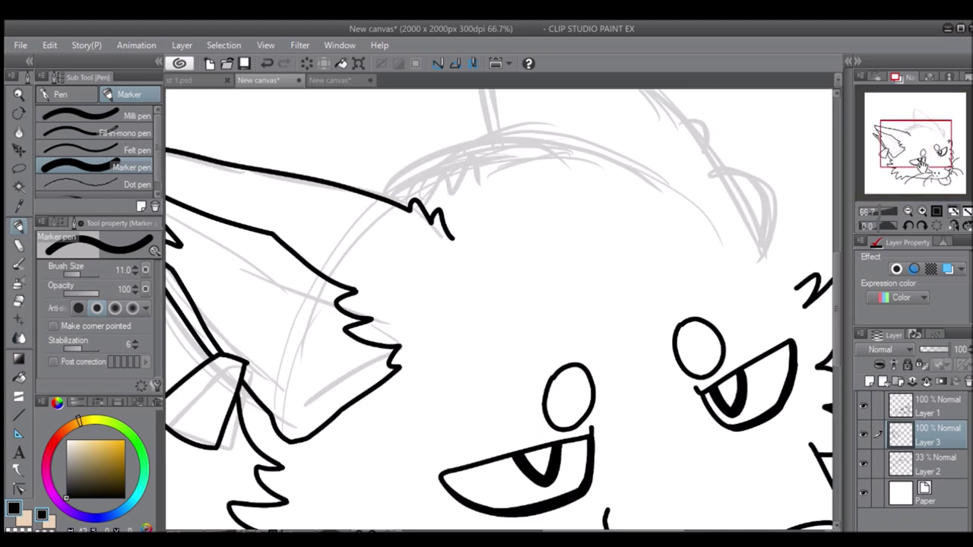
mouse_move(380, 221)
mouse_down()
mouse_move(634, 195)
mouse_move(501, 315)
mouse_up()
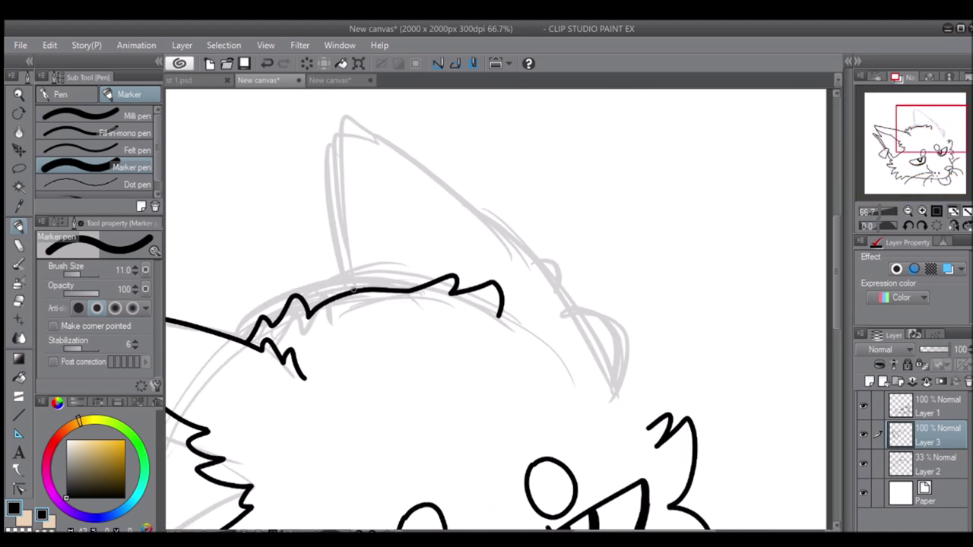
Ink the right ear's outline from its tip down to the cheek fur.
drag(364, 110, 544, 266)
mouse_move(544, 266)
mouse_down()
mouse_move(597, 337)
mouse_move(638, 425)
mouse_up()
key(ctrl+z)
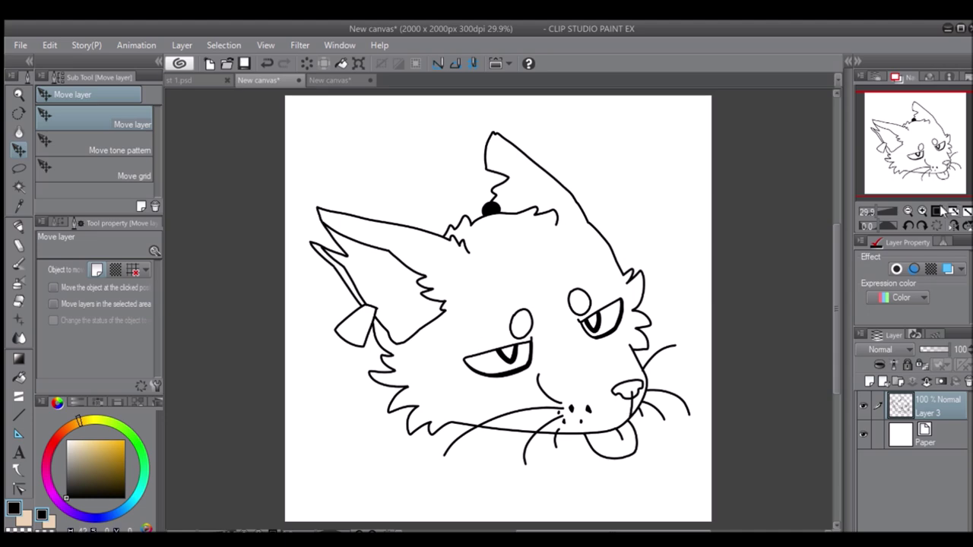
Check the coloured head in st 1.psd, return to the new canvas and fill the fur with dark grey beneath the line art.
click(199, 80)
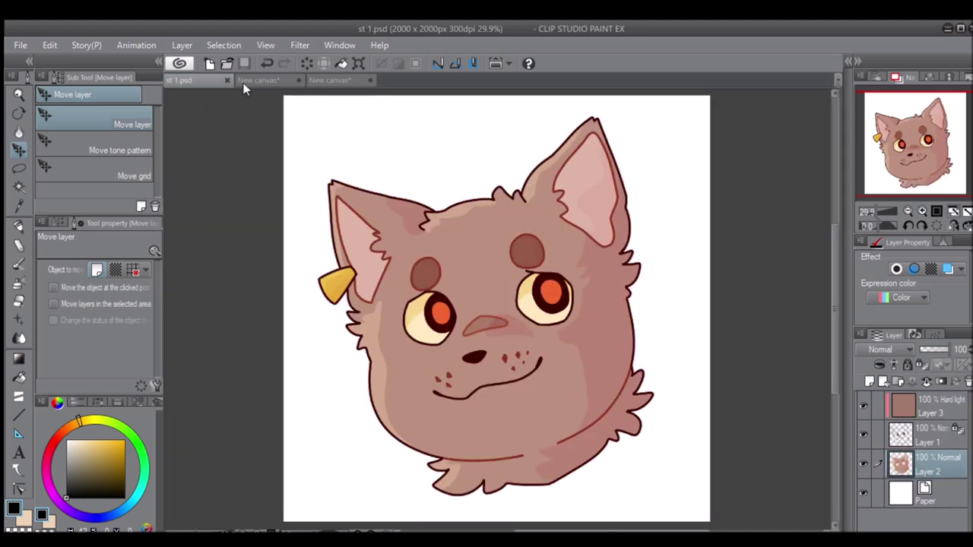
click(244, 83)
key(g)
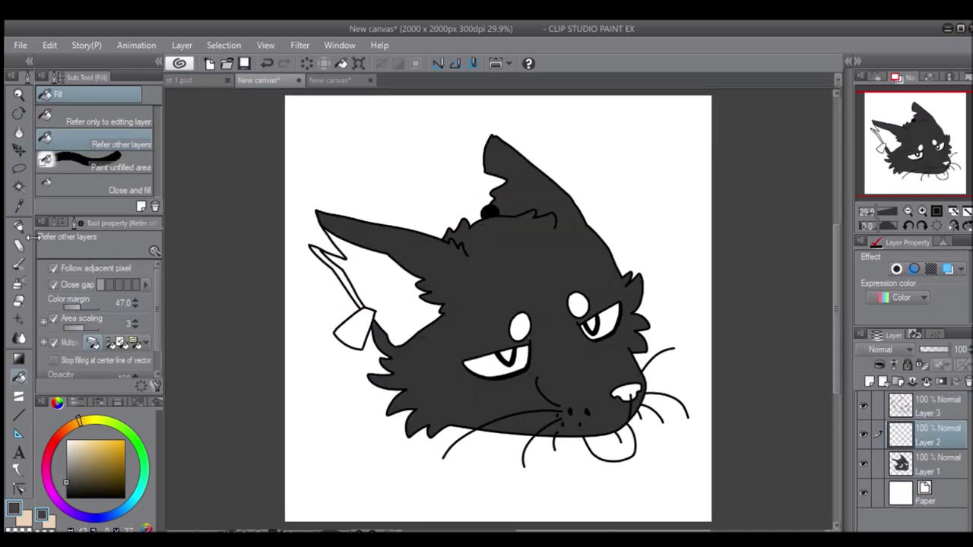
On Layer 2, divide the face with a notched line from forehead to nose and fill the left side with pink.
click(20, 242)
scroll(456, 174, up, 2)
drag(606, 332, 721, 440)
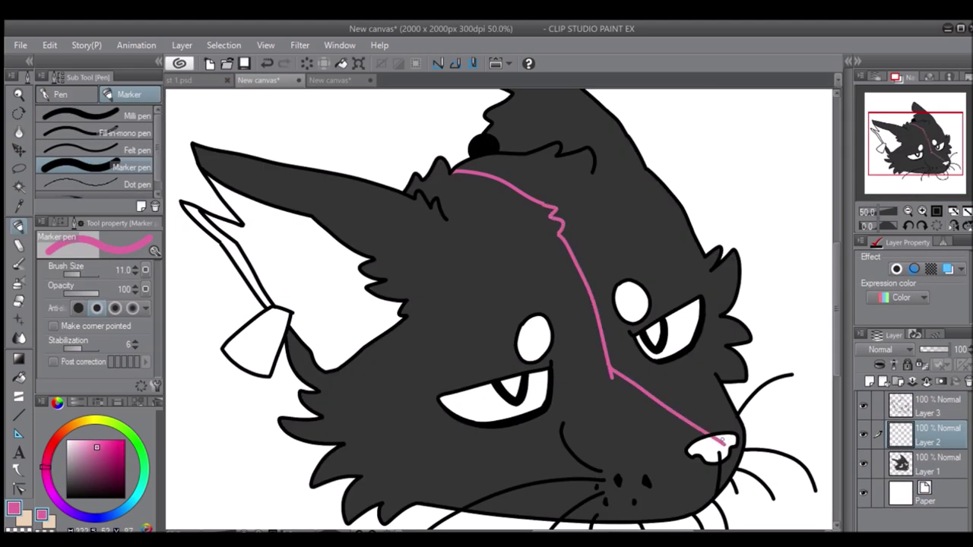
key(ctrl+z)
drag(541, 222, 605, 353)
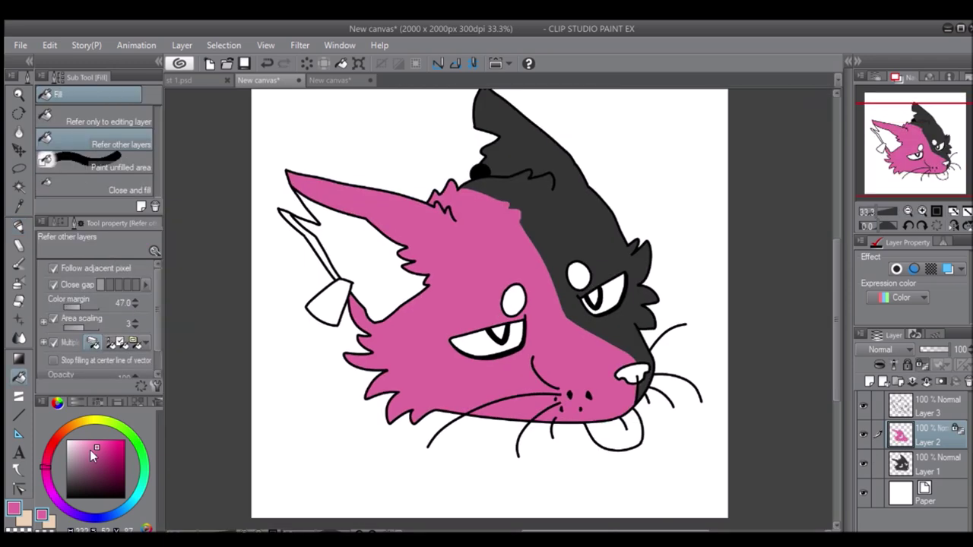
drag(289, 182, 486, 251)
click(94, 446)
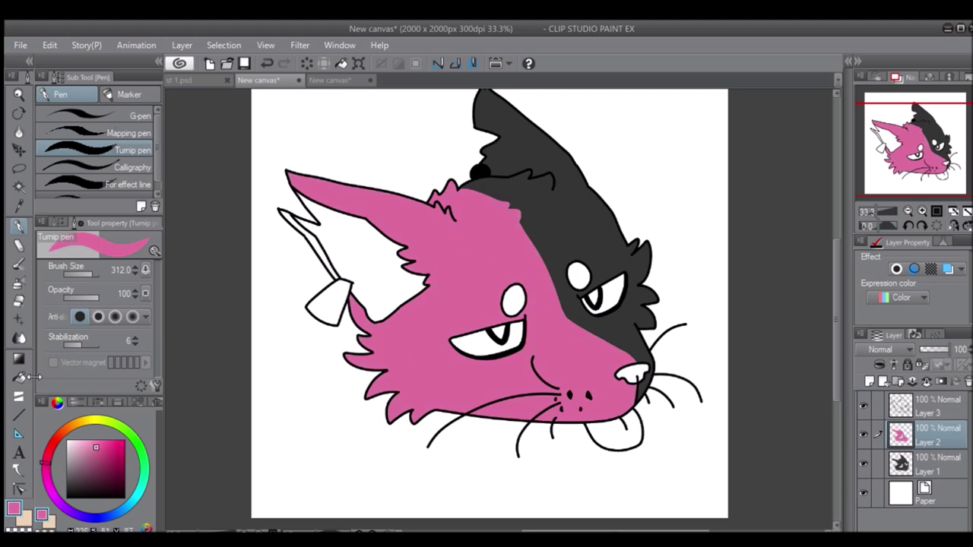
Paint a dark pink shadow under and beside the left eye with the Marker pen.
click(106, 461)
scroll(493, 380, up, 3)
key(p)
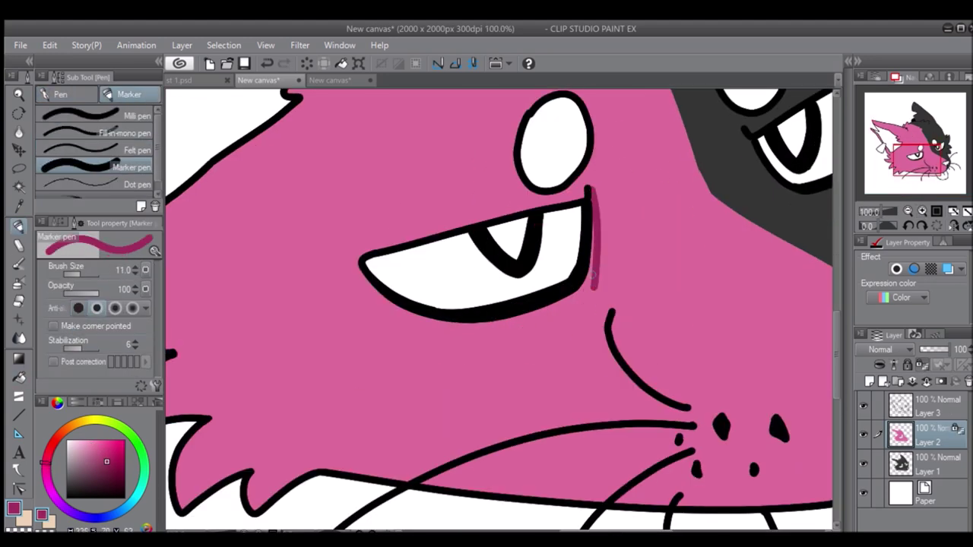
drag(419, 342, 516, 317)
Draw dark pink drips of varying lengths running down the cheek from the shadow under the left eye.
mouse_move(422, 334)
mouse_down()
mouse_move(493, 334)
mouse_move(473, 456)
mouse_up()
drag(483, 353, 490, 494)
drag(456, 353, 460, 486)
drag(391, 328, 392, 354)
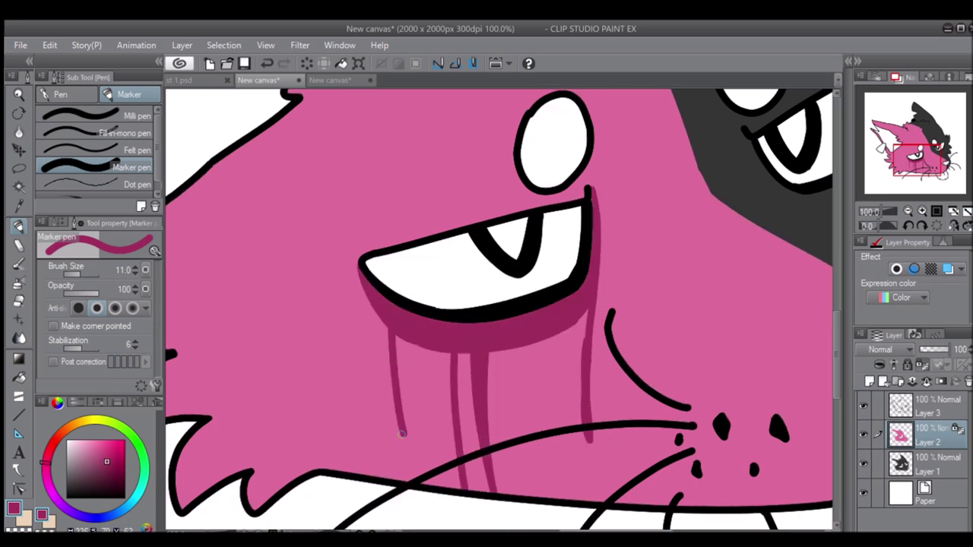
drag(543, 339, 543, 404)
drag(582, 312, 593, 483)
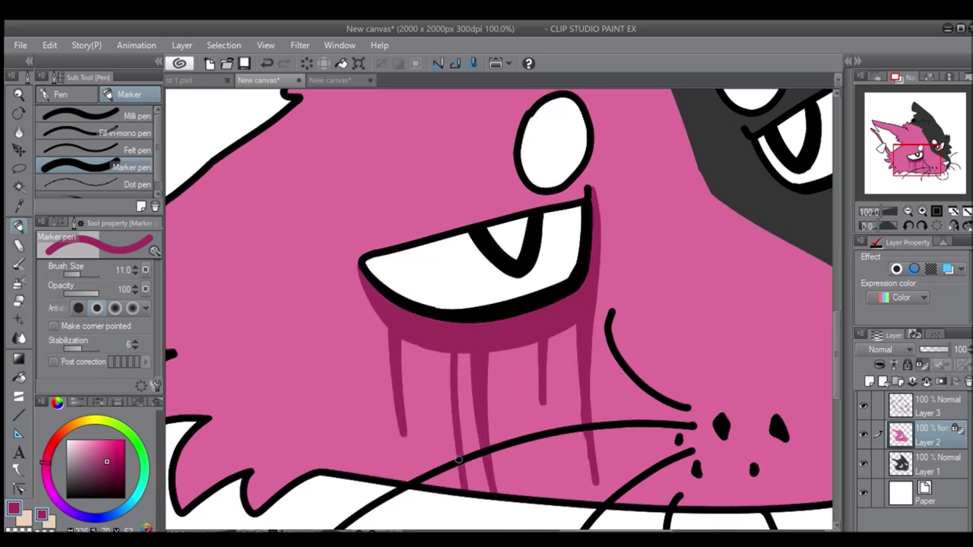
drag(450, 354, 456, 459)
Paint a rounded light pink patch over the pink side of the muzzle with the G-pen.
alt+click(576, 428)
click(906, 212)
click(60, 94)
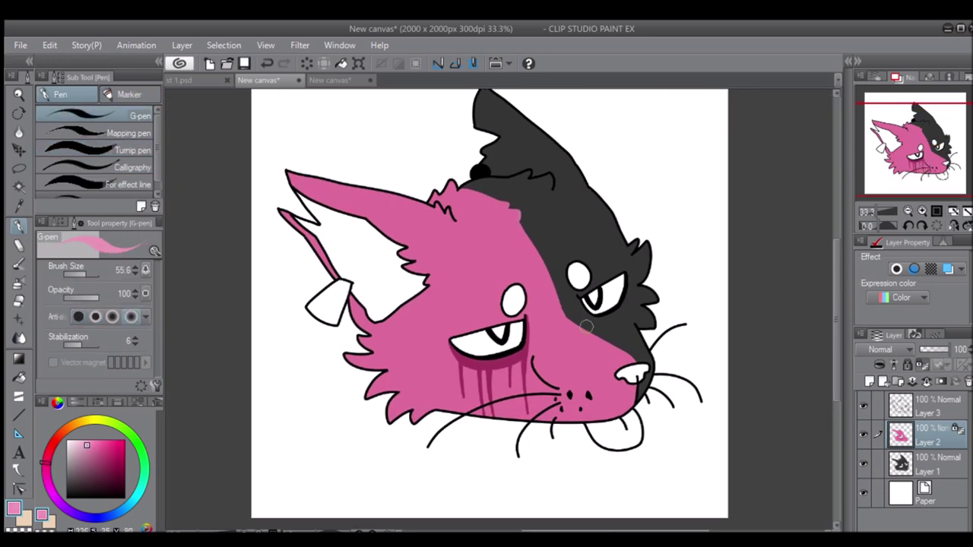
scroll(487, 304, up, 3)
drag(562, 228, 465, 401)
mouse_move(486, 346)
mouse_down()
mouse_move(671, 268)
mouse_move(578, 380)
mouse_up()
scroll(578, 380, down, 2)
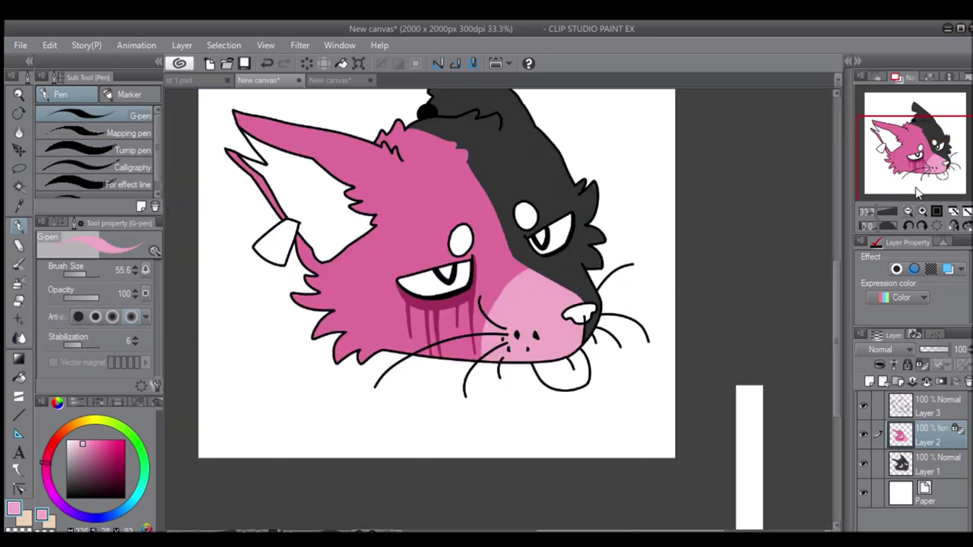
Fill the left ear's inner area with light pink and the nose with deep pink.
key(g)
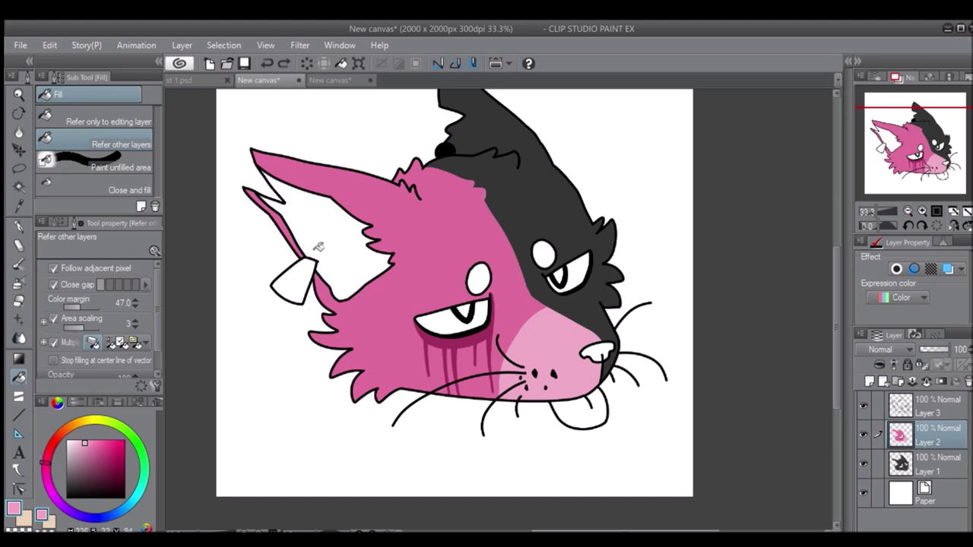
scroll(314, 191, up, 1)
click(109, 462)
click(645, 373)
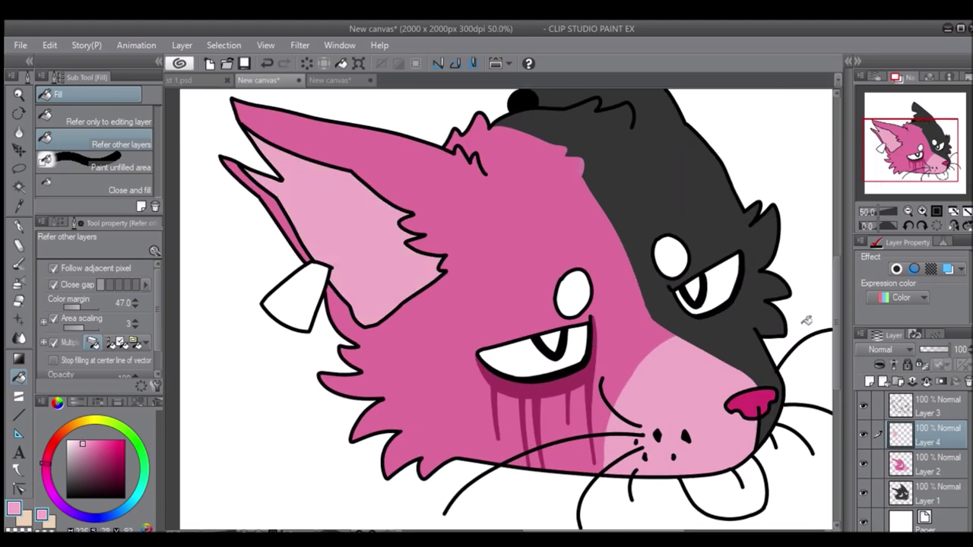
Paint dark pink fur tufts inside the left ear and fill the spot above the left eye with dark pink.
key(p)
key(g)
click(373, 243)
click(953, 213)
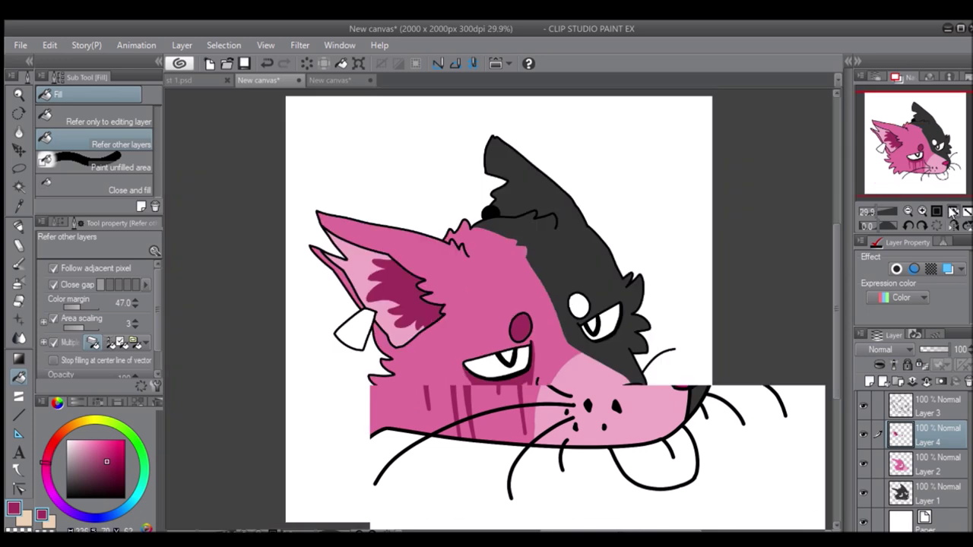
Merge the pink detail layer into the pink base and add a new layer clipped to the dark grey head layer.
key(p)
drag(901, 464, 901, 432)
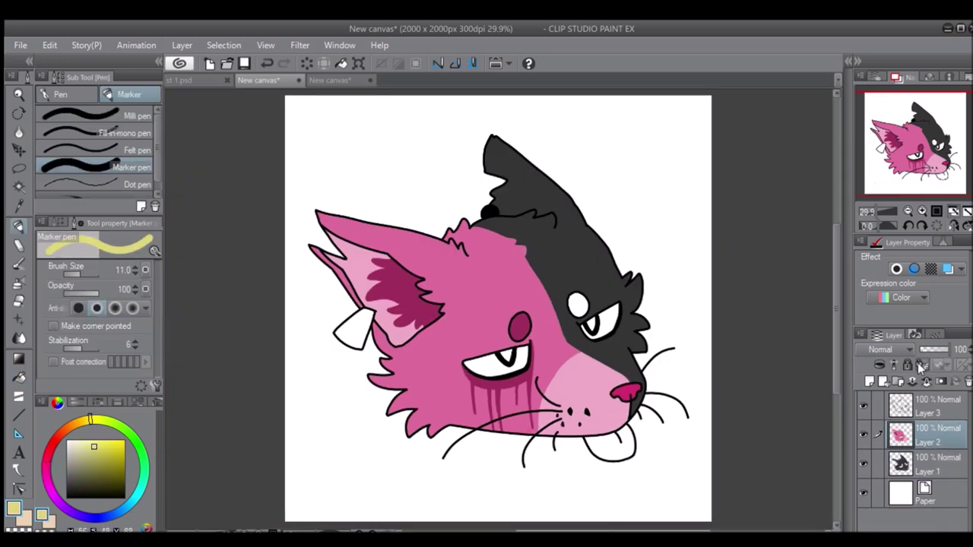
key(ctrl+plus)
key(ctrl+plus)
key(ctrl+plus)
click(910, 462)
Outline a triangular yellow patch on the dark grey forehead beside the pink edge with the Marker pen.
drag(504, 186, 542, 260)
scroll(599, 220, up, 2)
key(ctrl+z)
key(ctrl+y)
key(ctrl+z)
key(ctrl+y)
key(ctrl+z)
mouse_move(364, 135)
mouse_down()
mouse_move(395, 152)
mouse_move(467, 308)
mouse_move(456, 262)
mouse_move(482, 256)
mouse_up()
key(ctrl+0)
key(k)
click(900, 492)
key(ctrl+alt+0)
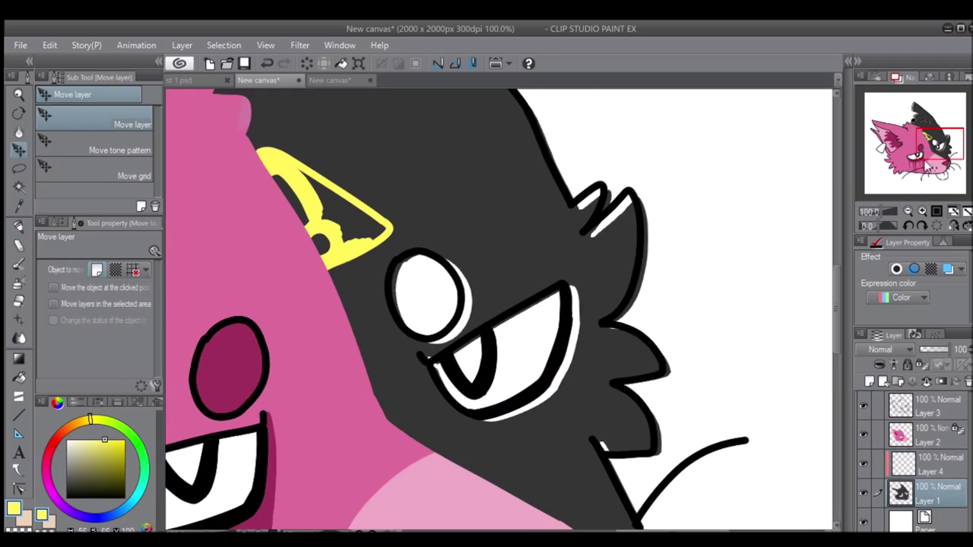
Fill in the yellow forehead patch on the clipped layer and paint a thin yellow streak beside the right eye.
mouse_move(935, 145)
mouse_down()
mouse_move(918, 126)
mouse_move(944, 155)
mouse_move(937, 146)
mouse_up()
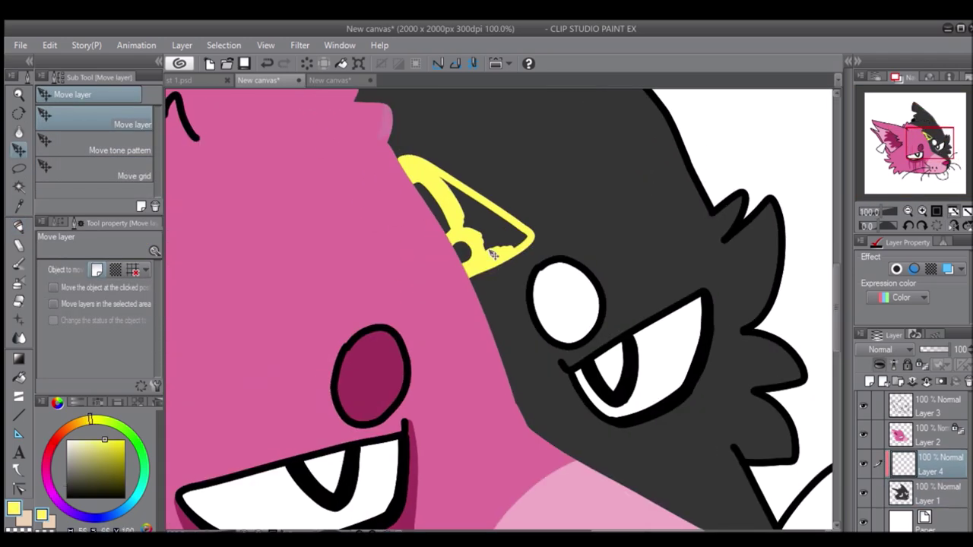
click(910, 462)
key(p)
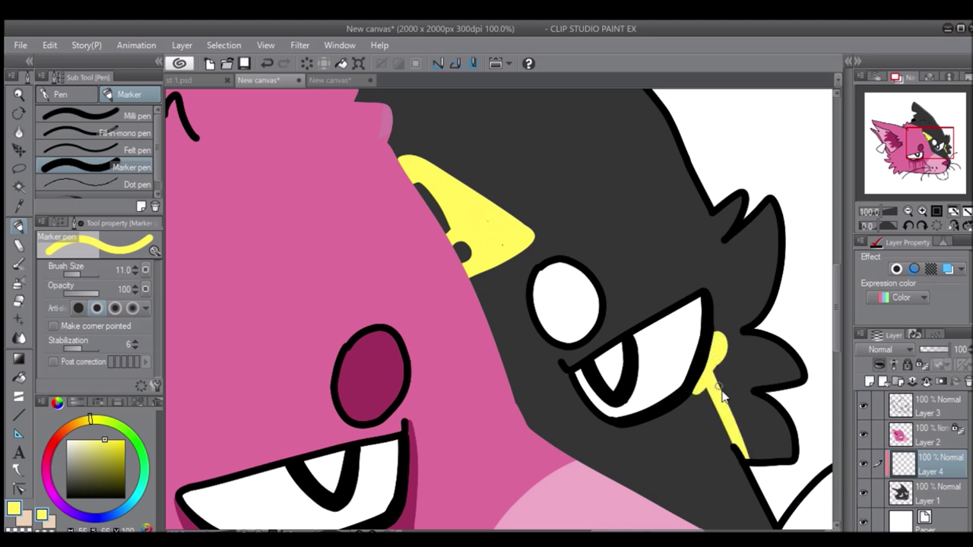
Outline a yellow tip with a jagged lower edge on the dark grey ear and fill it in with the G-pen.
scroll(743, 459, down, 1)
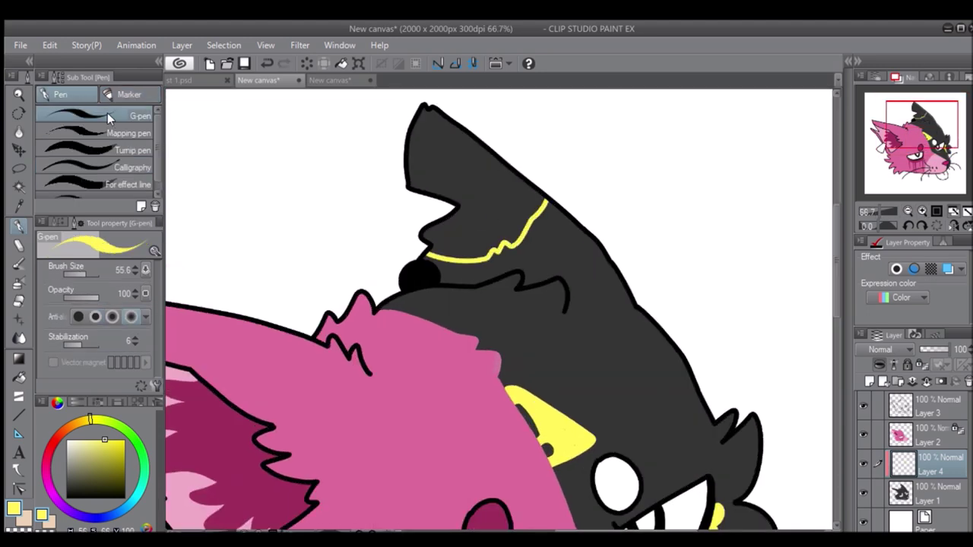
drag(426, 129, 486, 244)
scroll(481, 214, up, 1)
drag(518, 205, 554, 148)
Sample the dark grey fur colour and paint two small dark shapes inside the yellow forehead patch with the Marker pen.
scroll(551, 151, down, 4)
scroll(570, 312, up, 4)
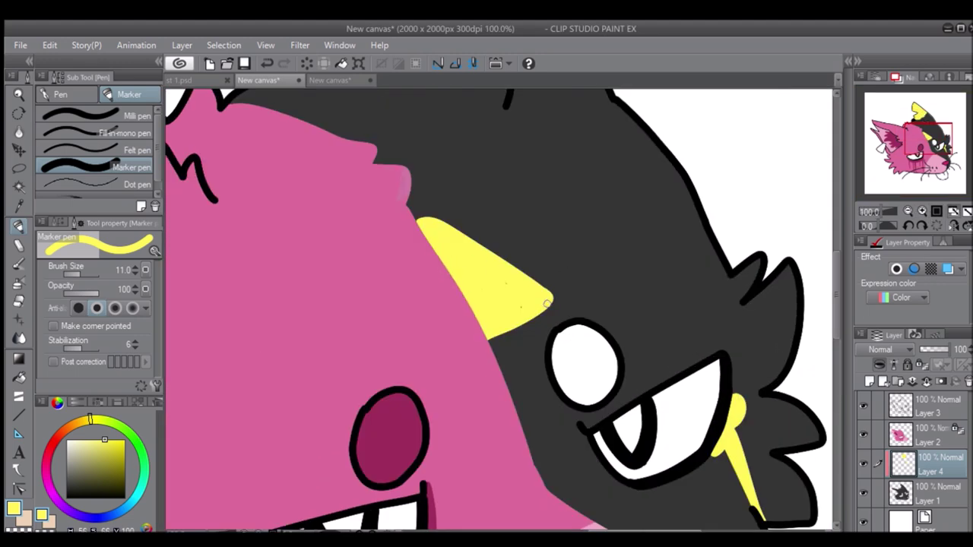
alt+click(560, 256)
drag(432, 248, 460, 276)
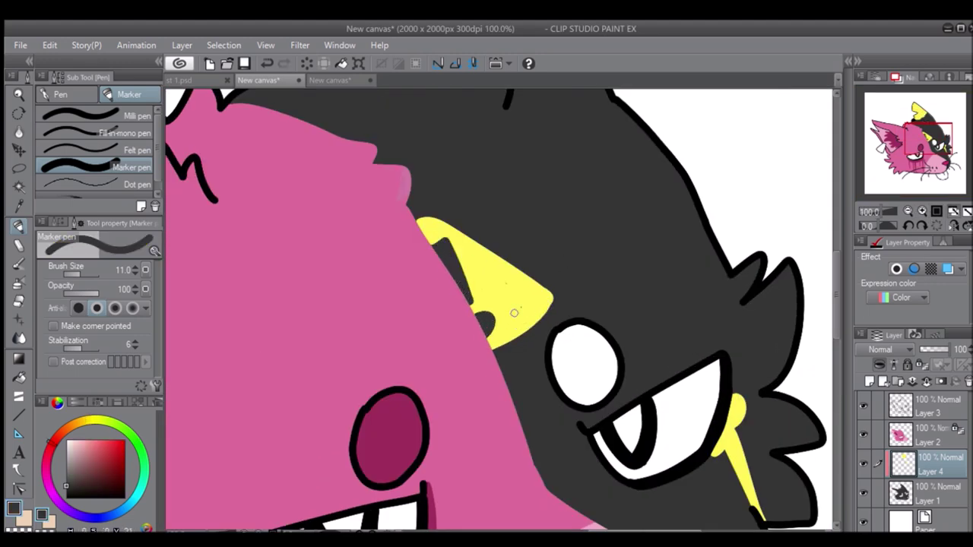
Colour the earring and tongue yellow, and the eyes yellow with orange shading and cyan irises.
click(935, 213)
key(g)
key(alt+[)
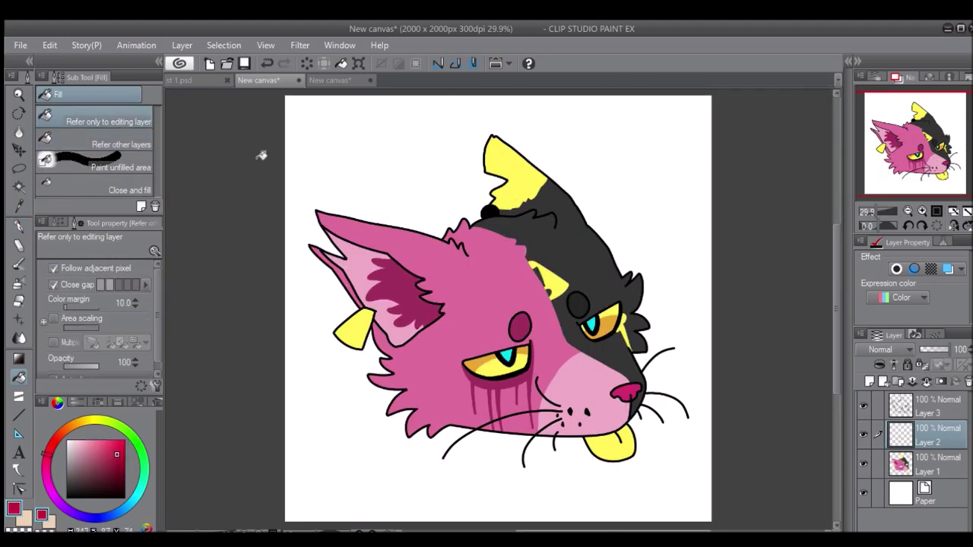
Tint the colours with a muted pink clipped layer set to Hard light at 30% opacity, and merge it down.
key(Down)
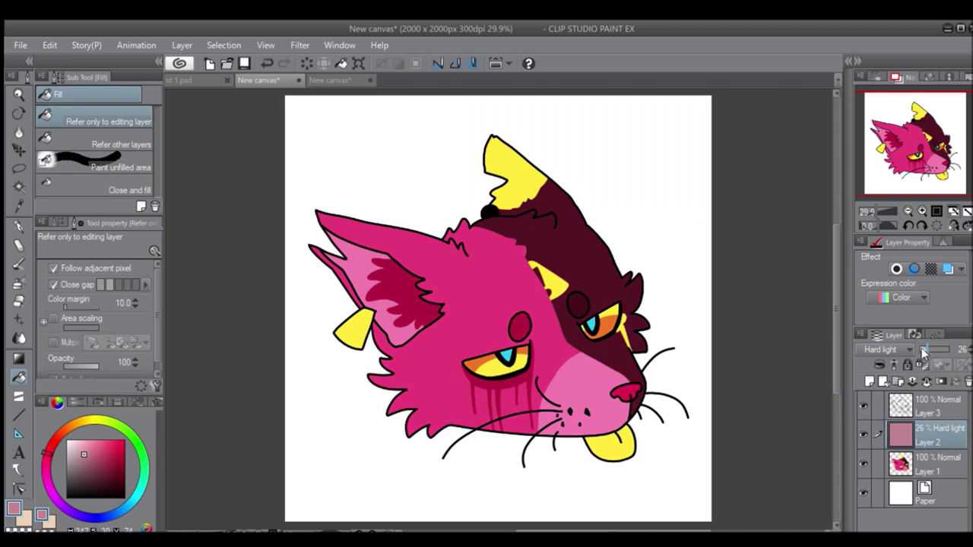
drag(942, 349, 964, 352)
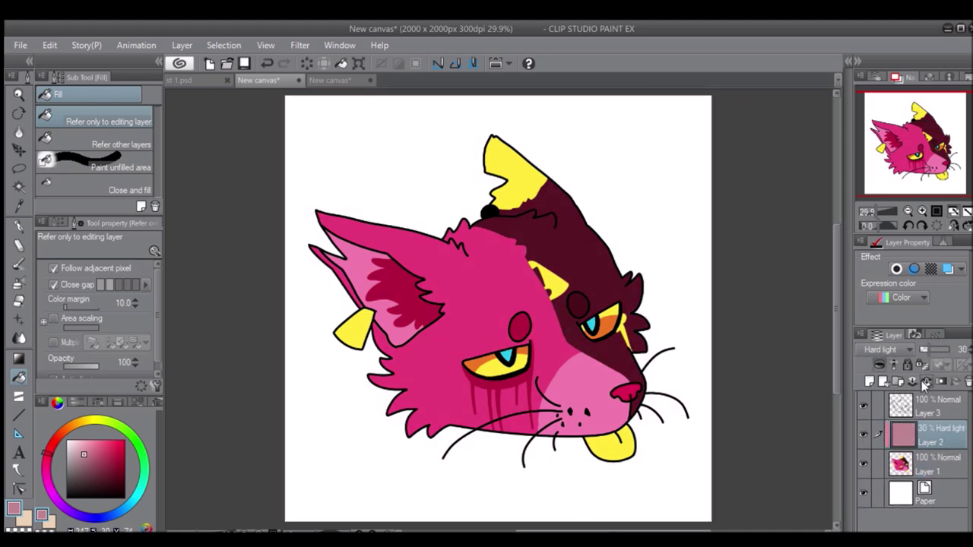
click(966, 382)
Lock the line art's transparent pixels and recolour the inner ear and facial lines in dark tones of their surrounding colours with the G-pen.
click(928, 148)
key(p)
drag(929, 149, 953, 169)
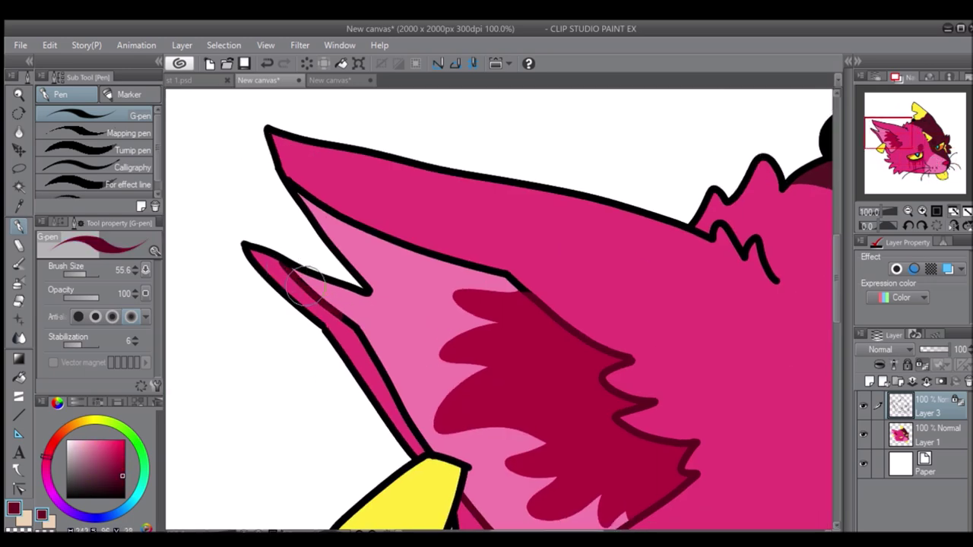
drag(305, 283, 438, 446)
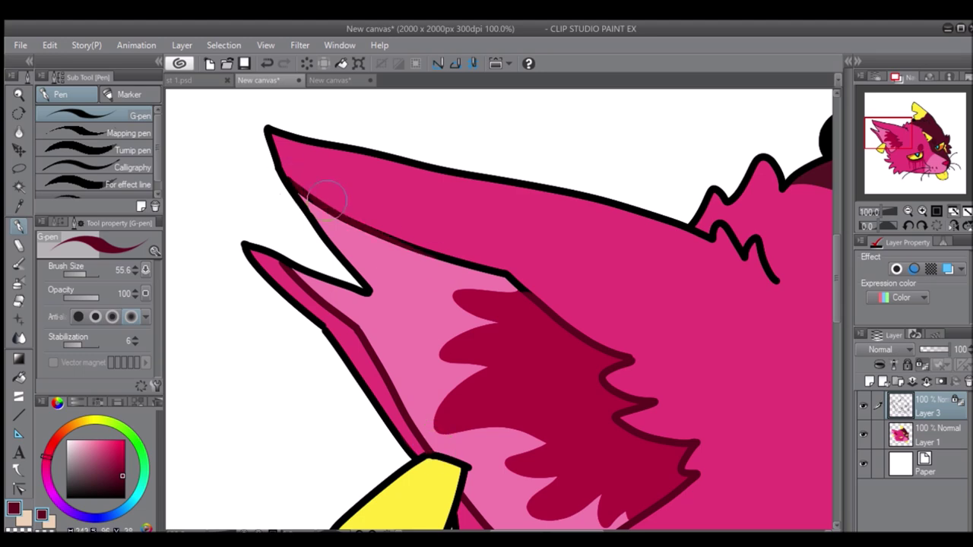
alt+click(532, 342)
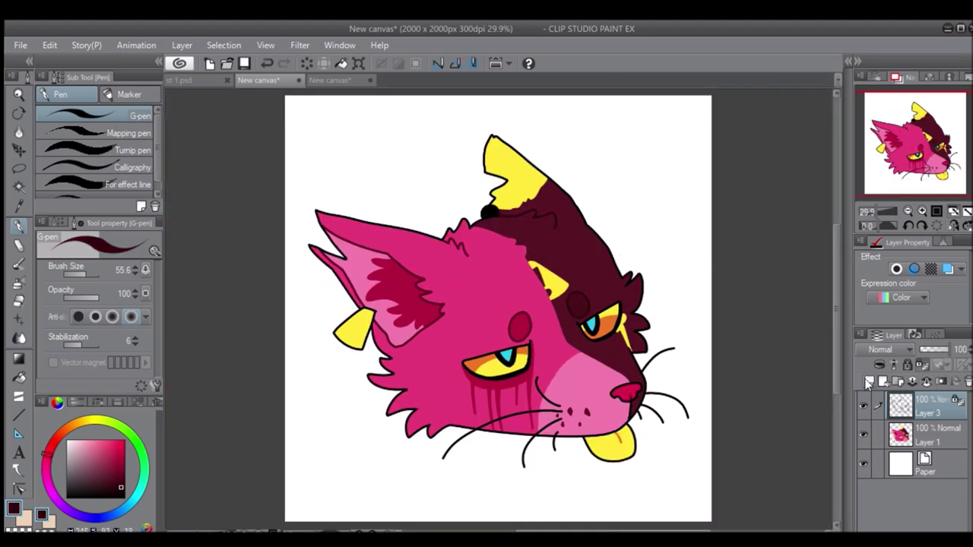
Add a dark red filled, clipped layer above the line art and set it to Overlay at 31% opacity.
key(g)
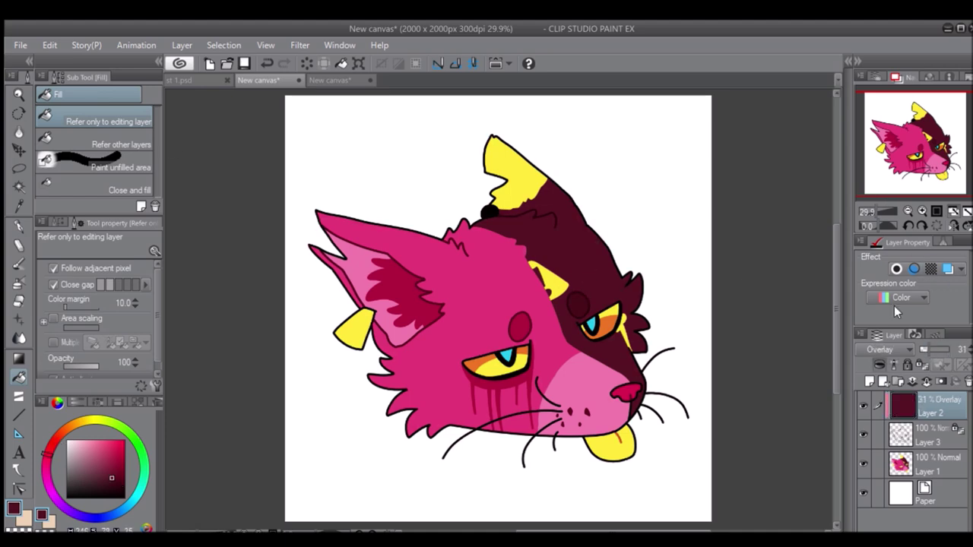